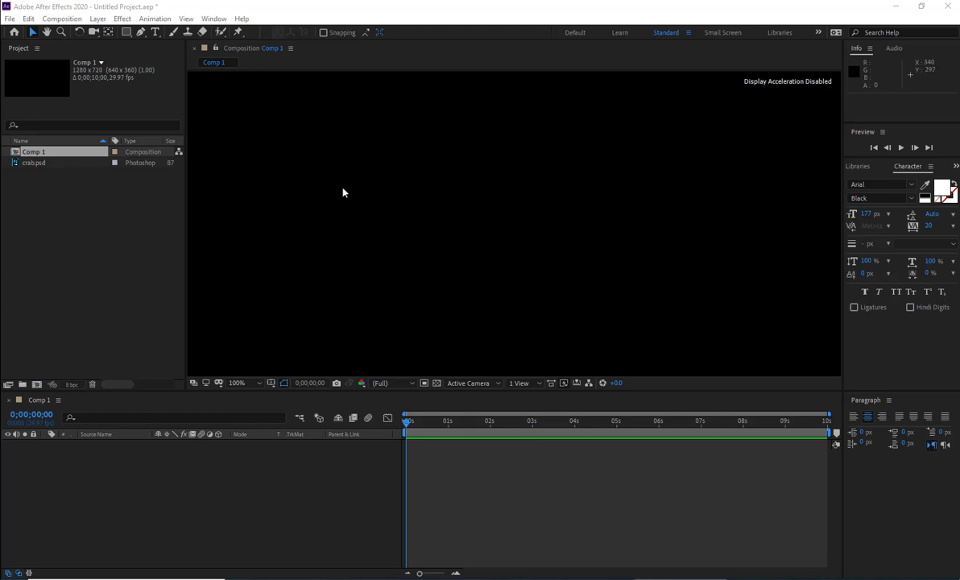
Step: Activate the Puppet Position Pin tool and add crab.psd to the Comp 1 timeline as a layer
left_click(238, 33)
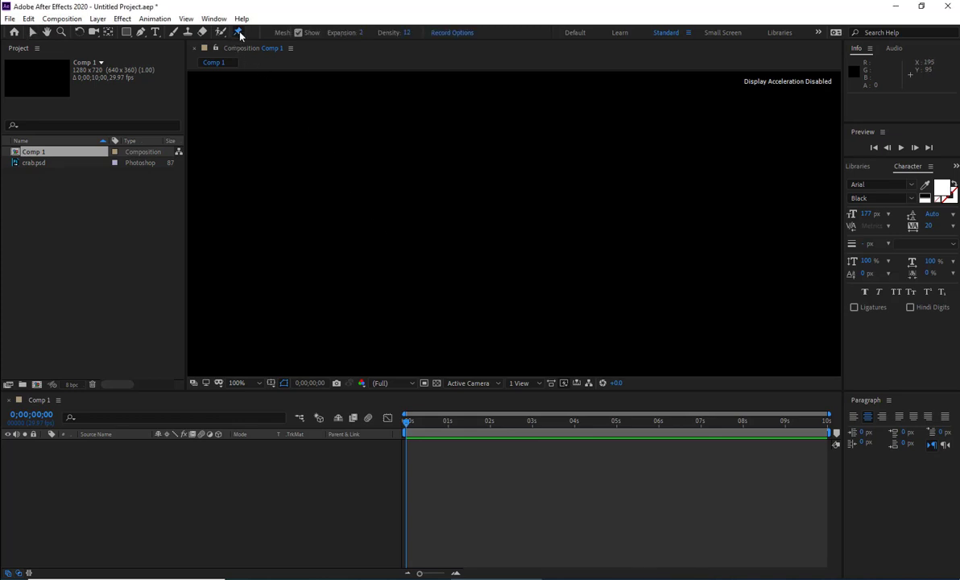
left_click(239, 33)
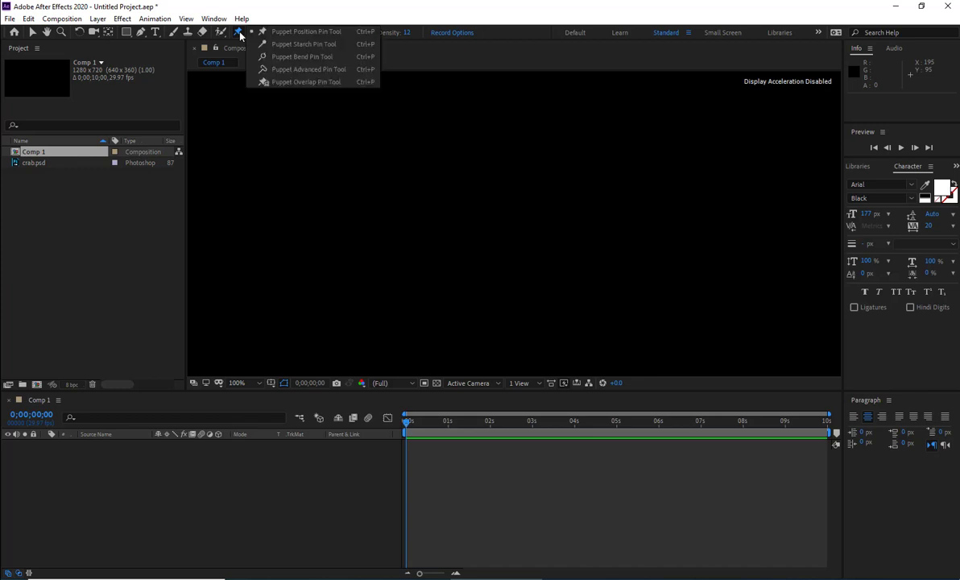
left_click(298, 36)
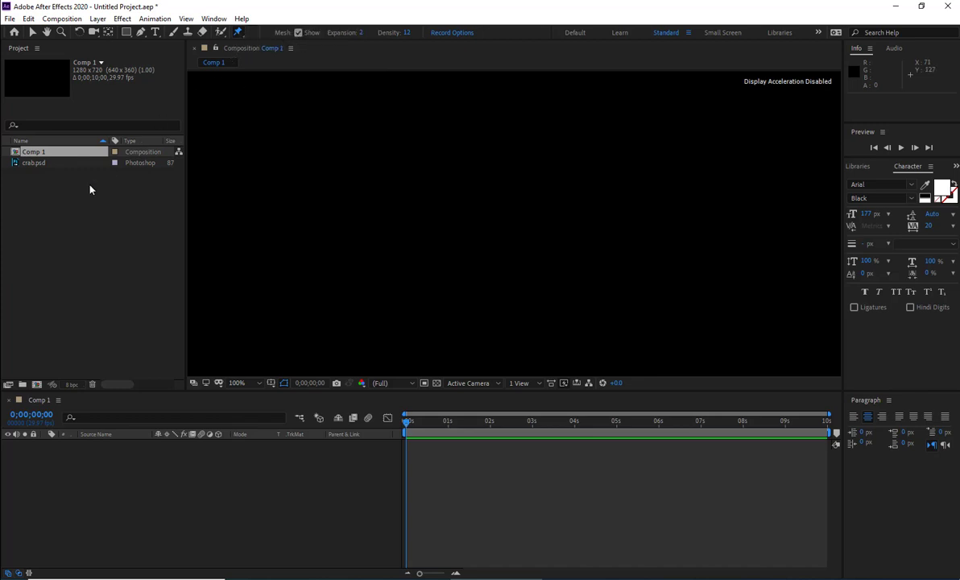
left_click(71, 208)
left_click_drag(40, 164, 64, 456)
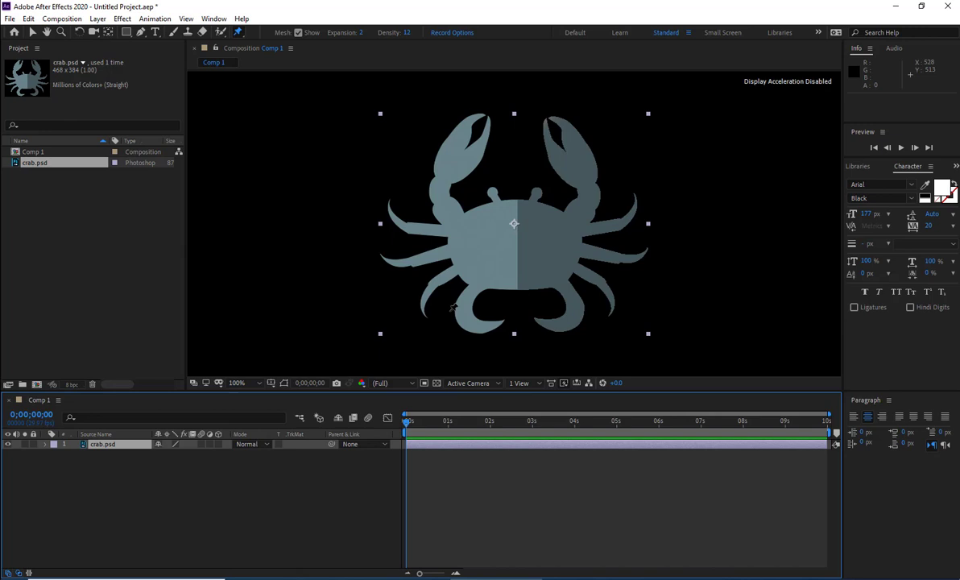
Step: Place a Puppet Position pin on each of the crab's two eyes, keeping the mesh display on
left_click(237, 36)
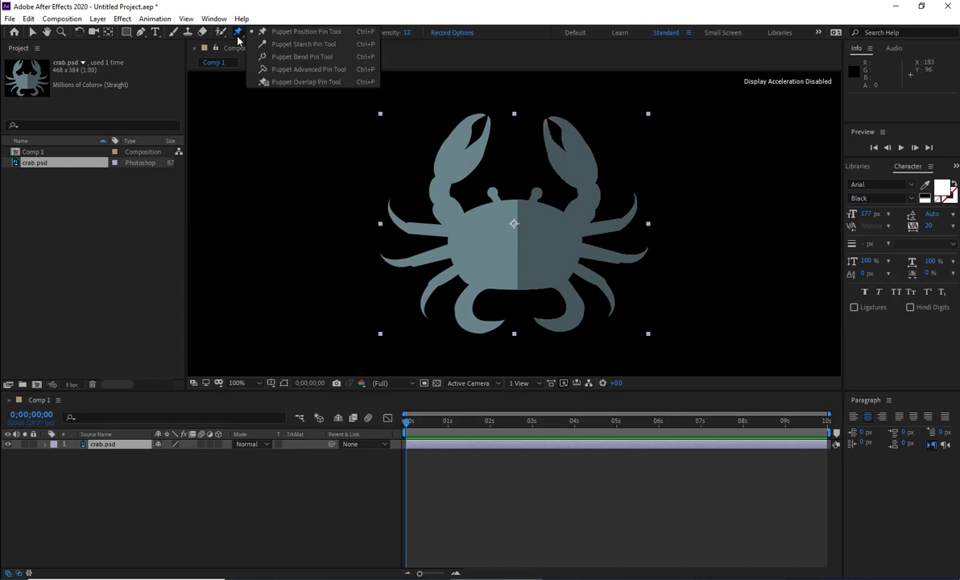
left_click(314, 37)
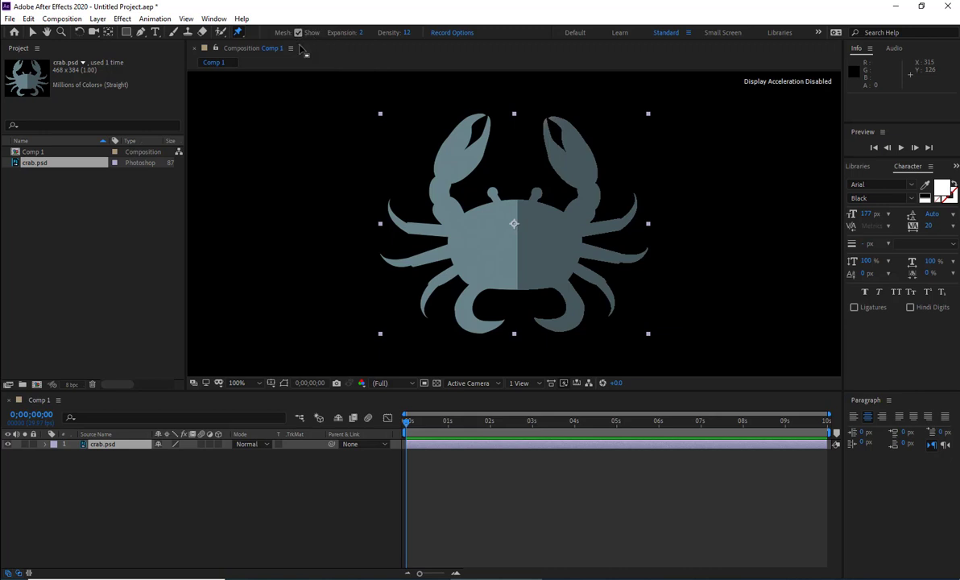
left_click(538, 192)
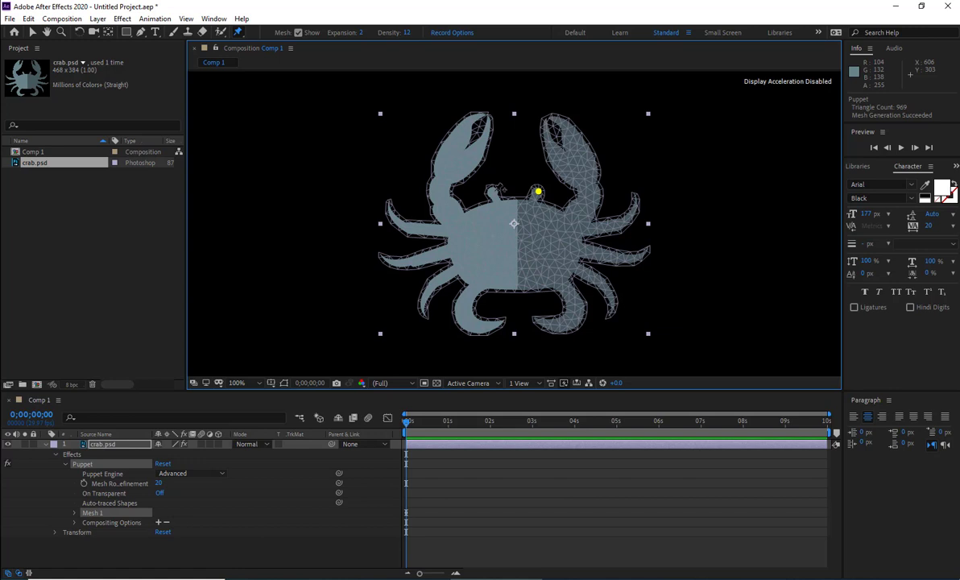
left_click(298, 33)
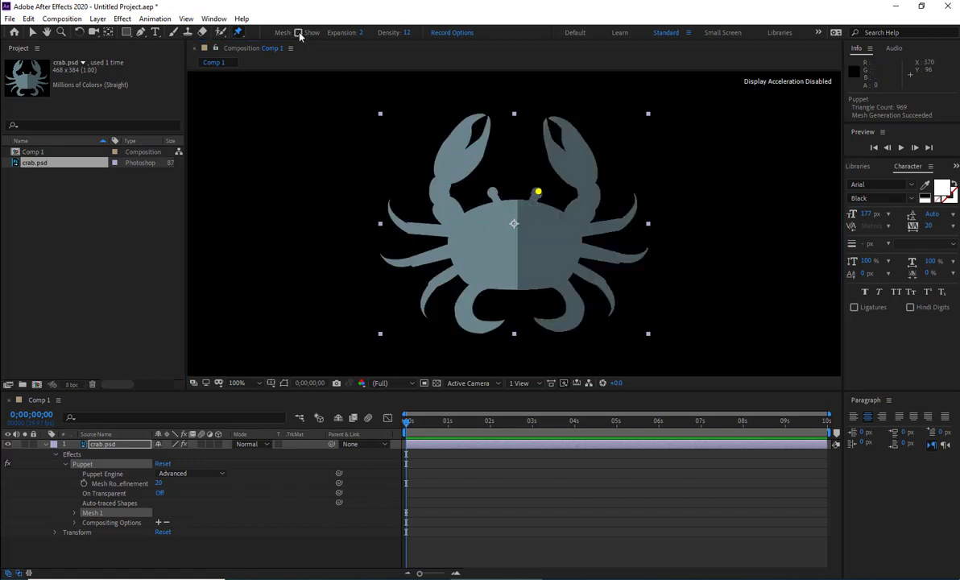
left_click(298, 33)
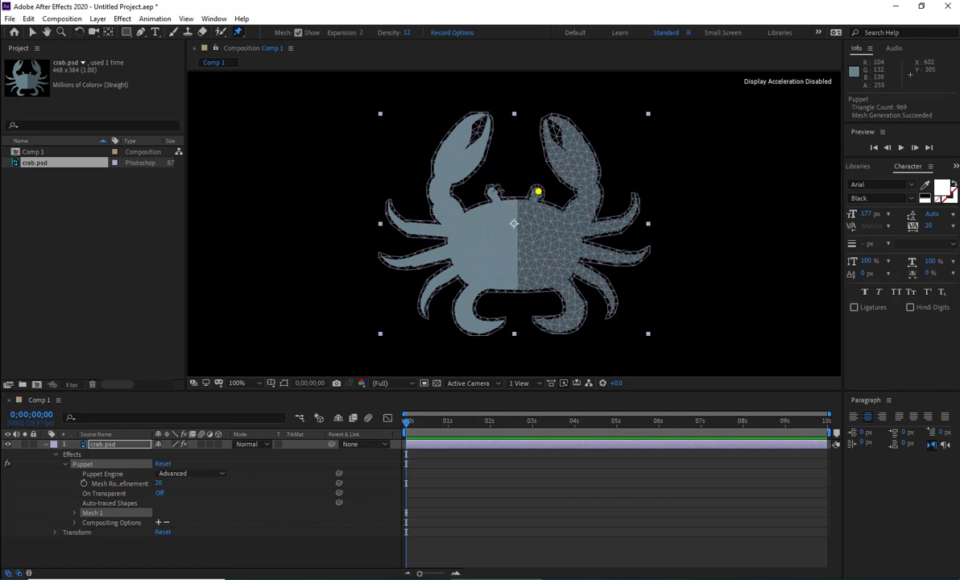
left_click(491, 191)
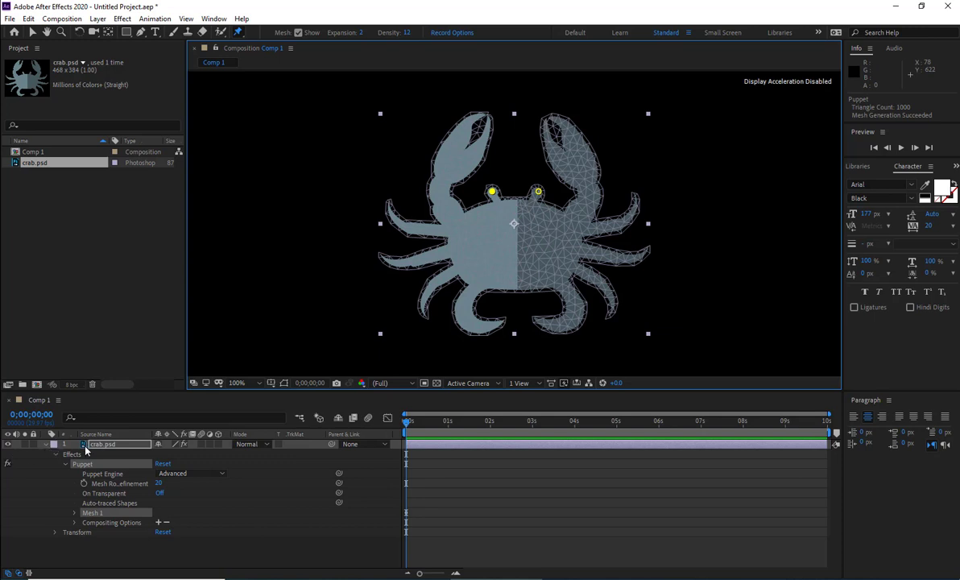
Step: Set the crab.psd layer's label color to Red and bring its puppet mesh back into view
left_click(54, 444)
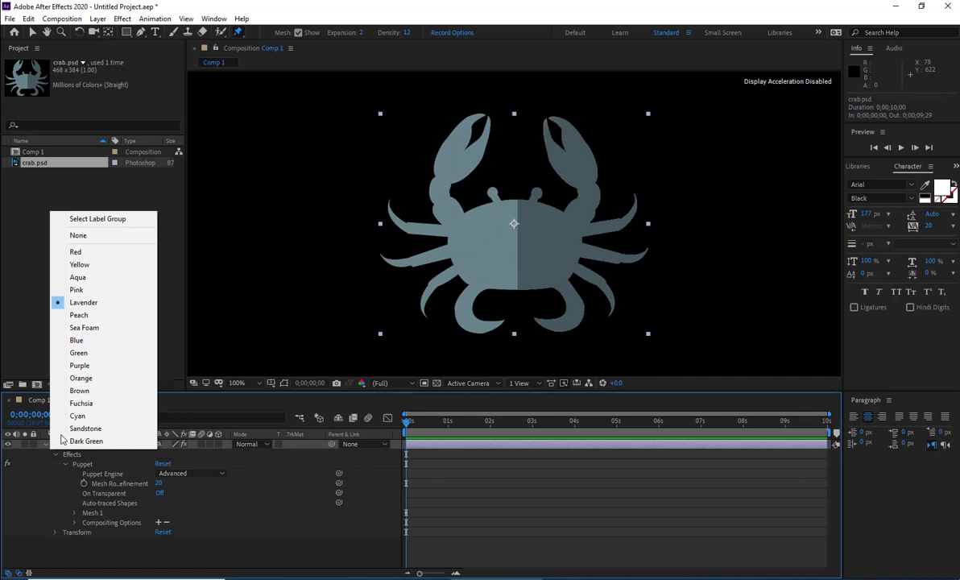
left_click(83, 252)
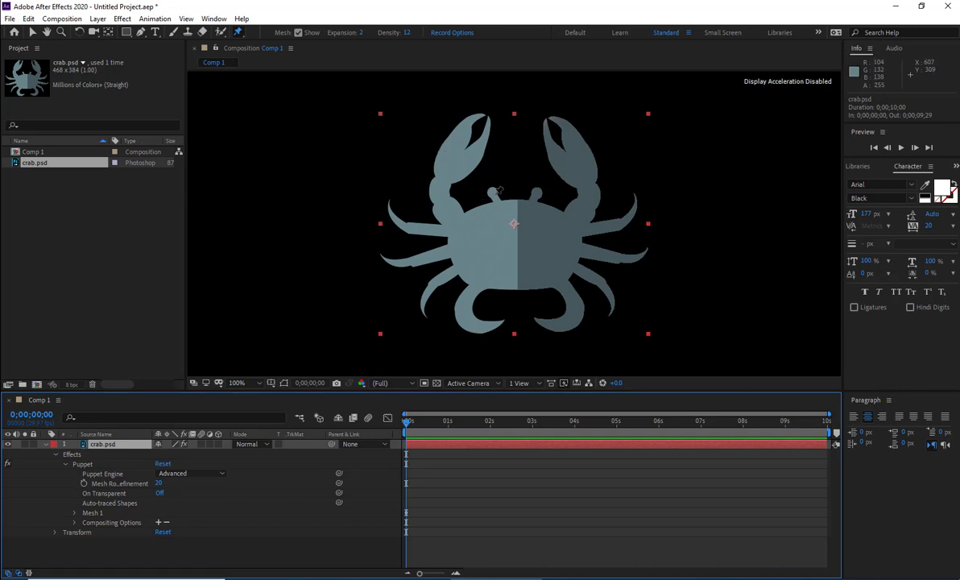
left_click(492, 191)
left_click(538, 192)
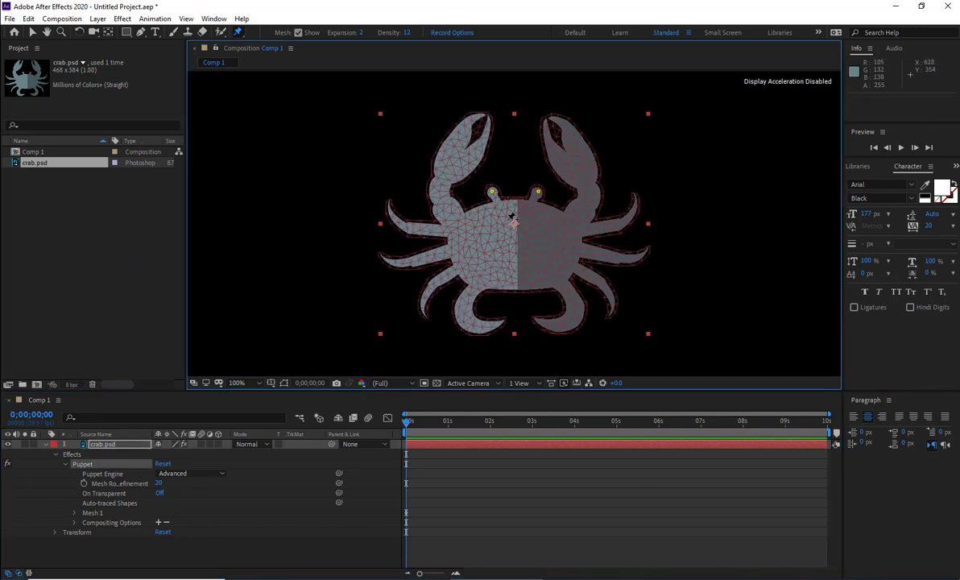
Step: Try moving the position pin on the crab's right eye and undo the move
left_click(33, 32)
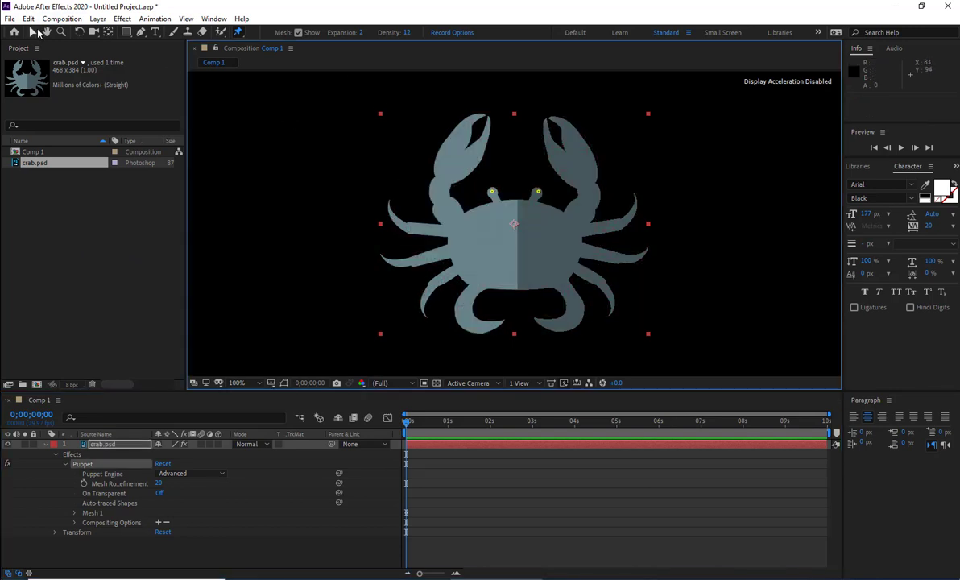
left_click(492, 191)
left_click(492, 192)
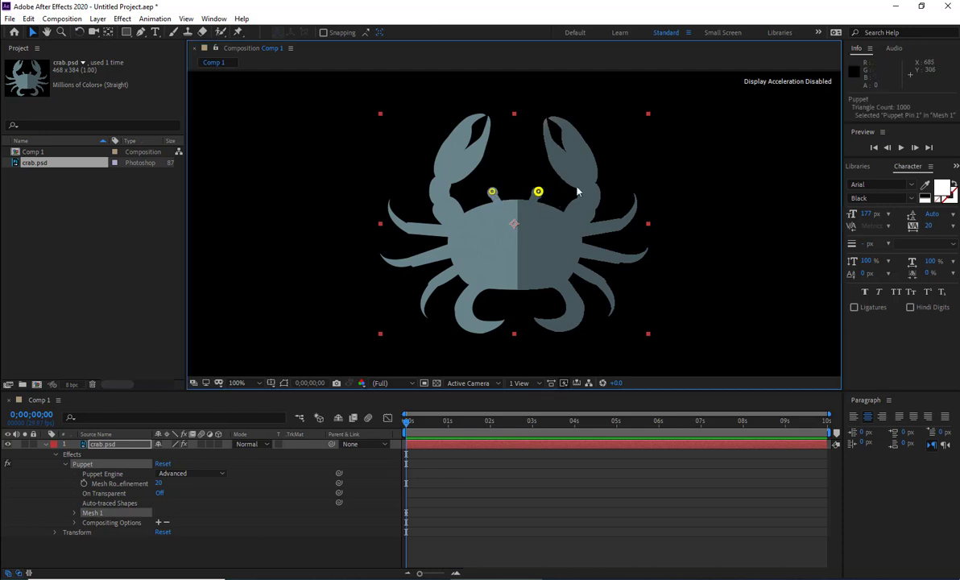
left_click(238, 32)
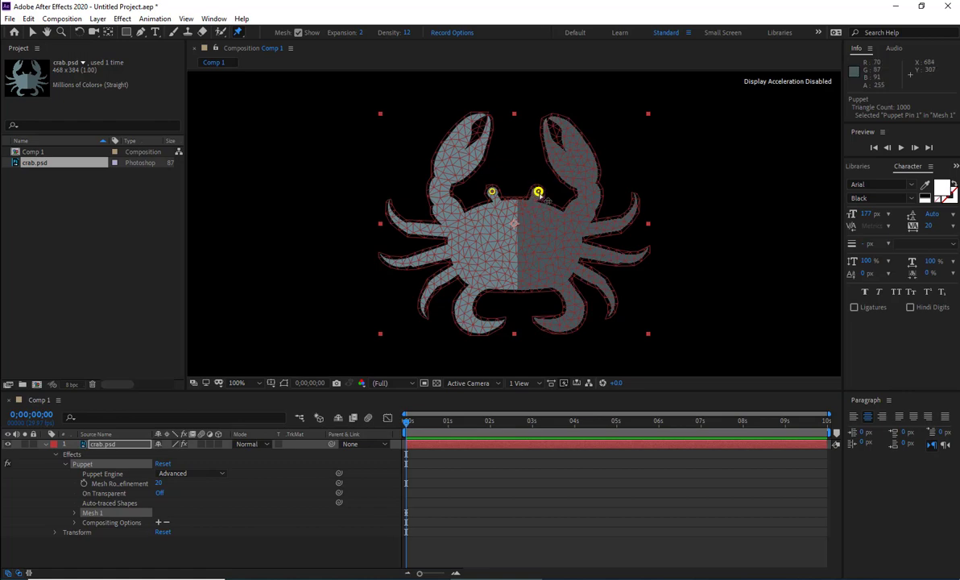
mouse_move(544, 198)
left_mouse_down()
mouse_move(549, 181)
mouse_move(538, 198)
left_mouse_up()
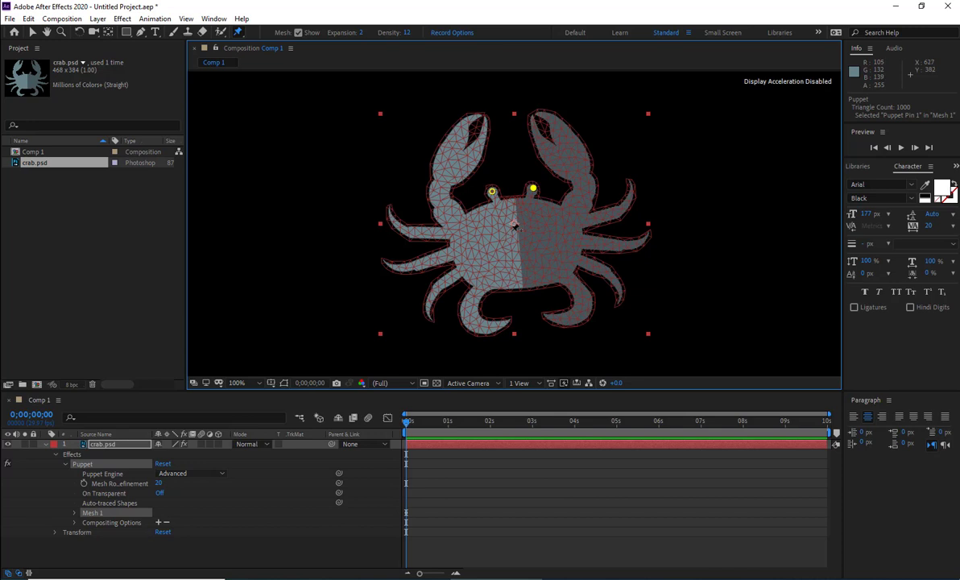
key("ctrl+z")
key("ctrl+z")
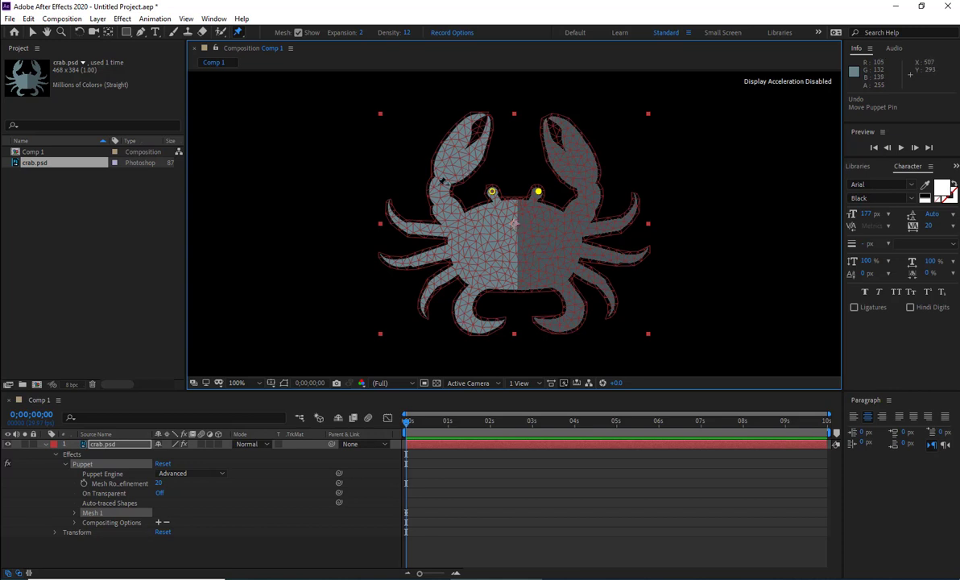
Step: Add position pins at the base of both eyestalks and five down the right edge of the crab's body
left_click(498, 202)
left_click(534, 202)
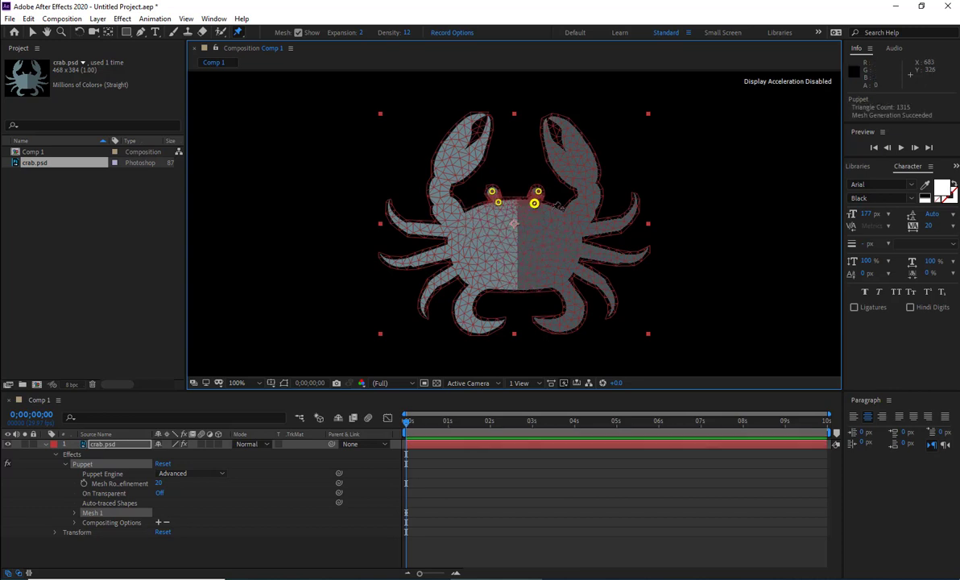
left_click(572, 218)
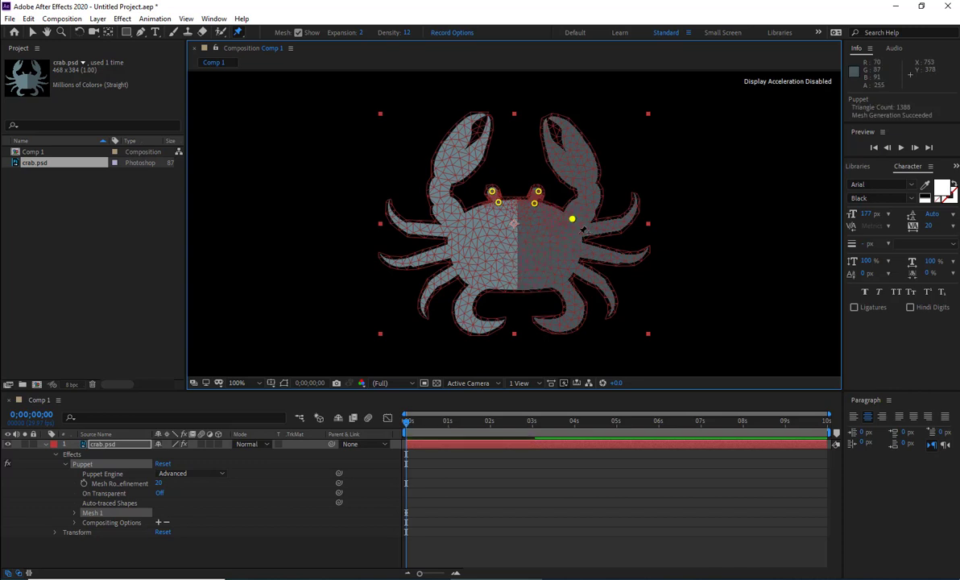
left_click(578, 234)
left_click(579, 251)
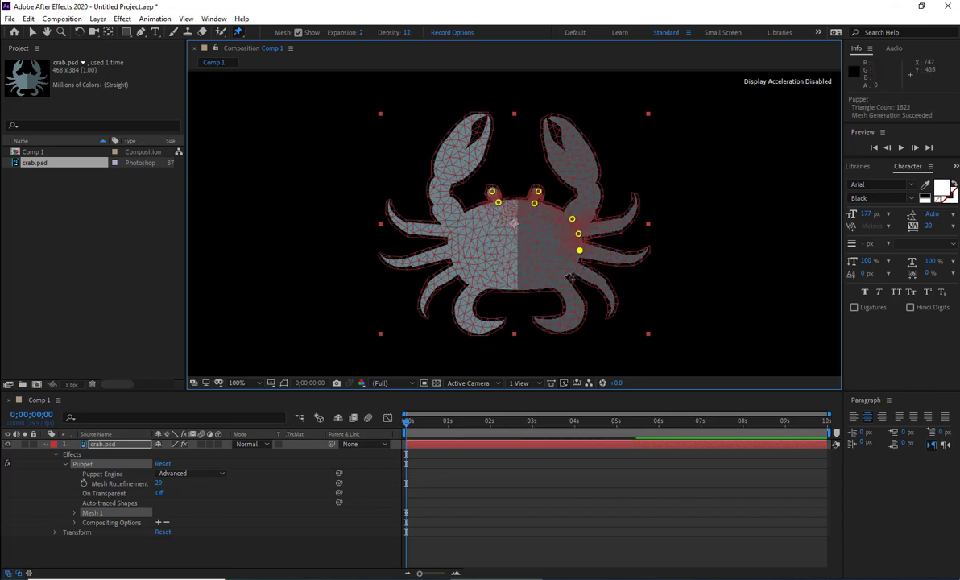
left_click(574, 268)
left_click(561, 280)
Step: Add five position pins up the left edge of the crab's body where the limbs attach
left_click(478, 285)
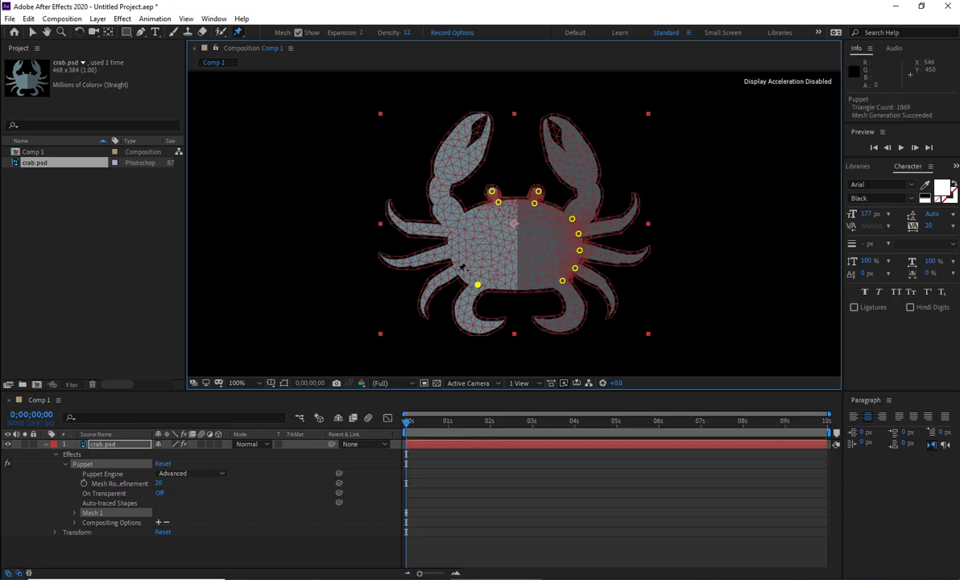
left_click(457, 270)
left_click(452, 255)
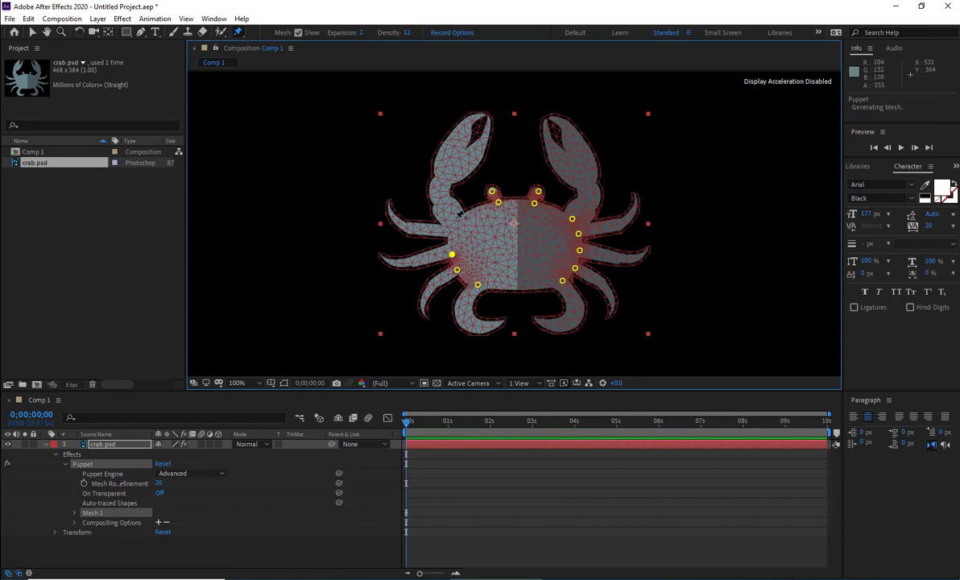
left_click(448, 231)
left_click(455, 217)
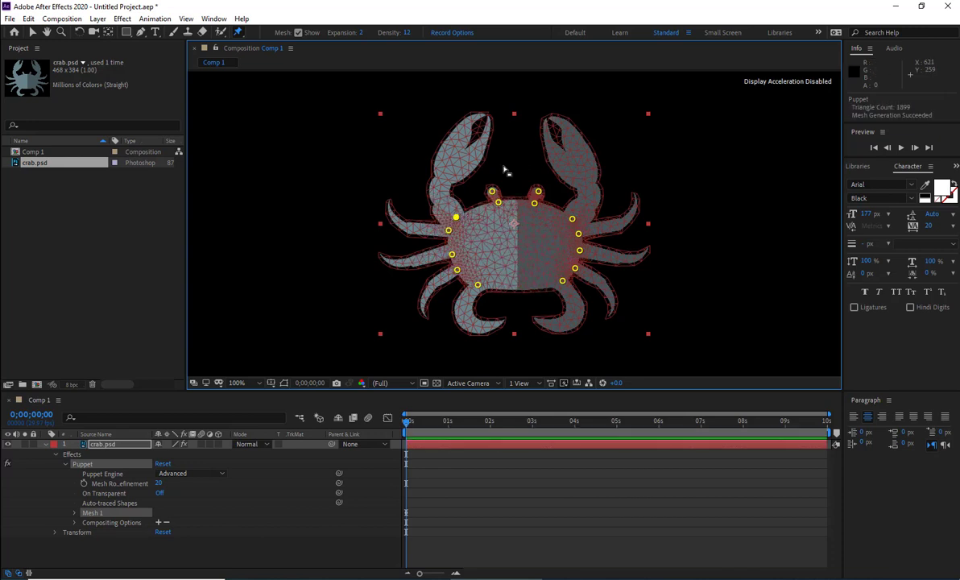
Step: Try raising the two eye pins, and undo back to only the original two eye pins
left_click_drag(492, 191, 543, 186)
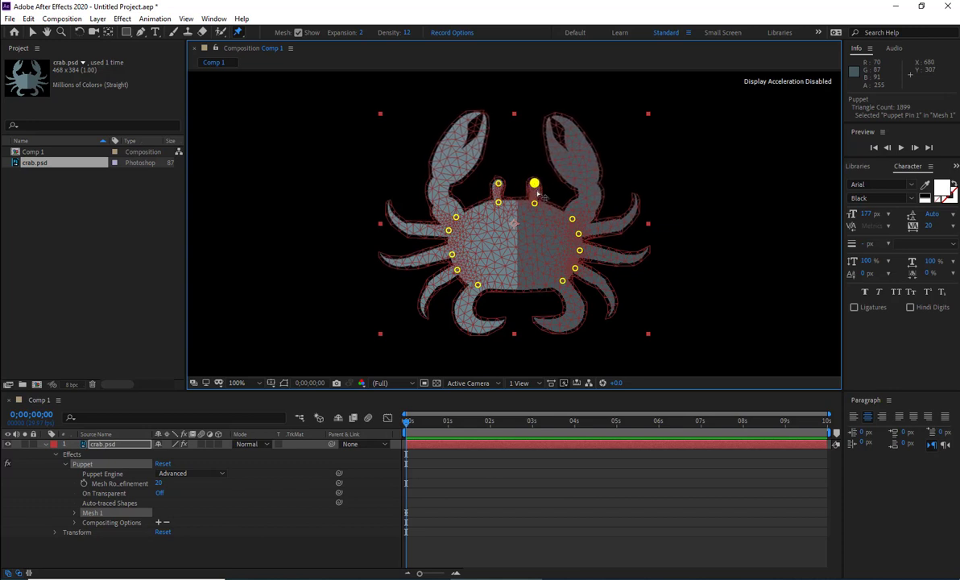
key("ctrl+z")
key("ctrl+z")
key("ctrl+z")
key("ctrl+z")
key("ctrl+z")
key("ctrl+z")
key("ctrl+z")
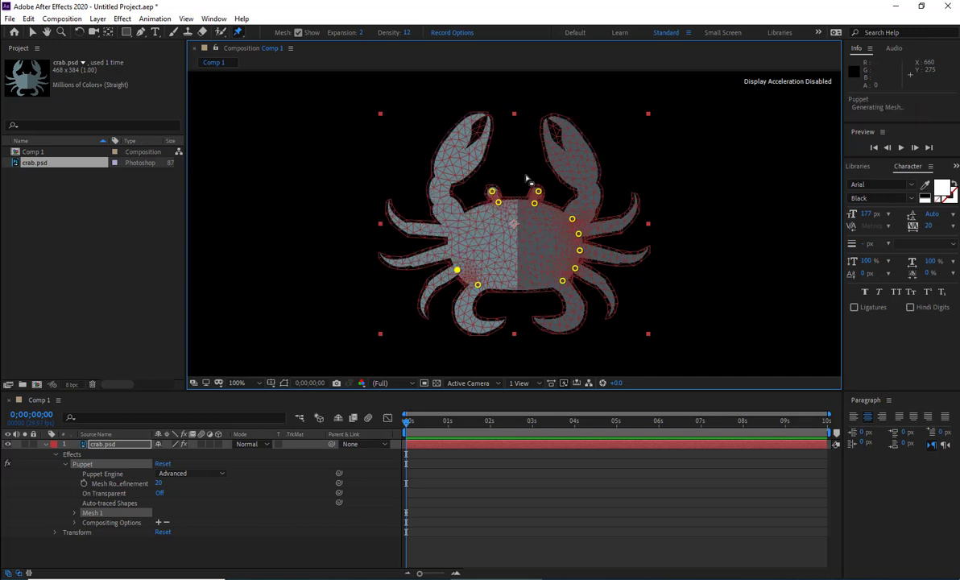
key("ctrl+z")
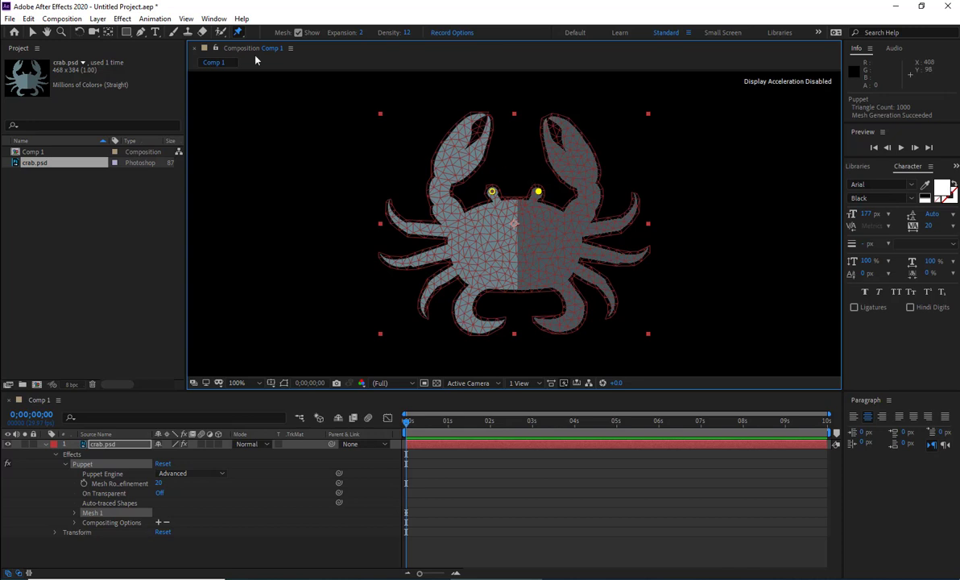
Step: Place a Puppet Advanced pin on each of the crab's two upper claws
left_click(239, 32)
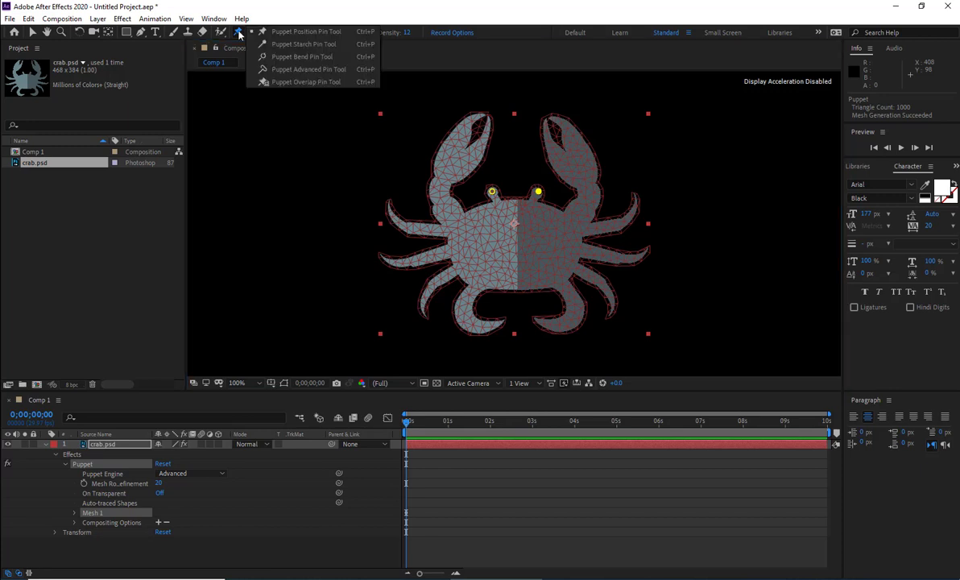
left_click(291, 70)
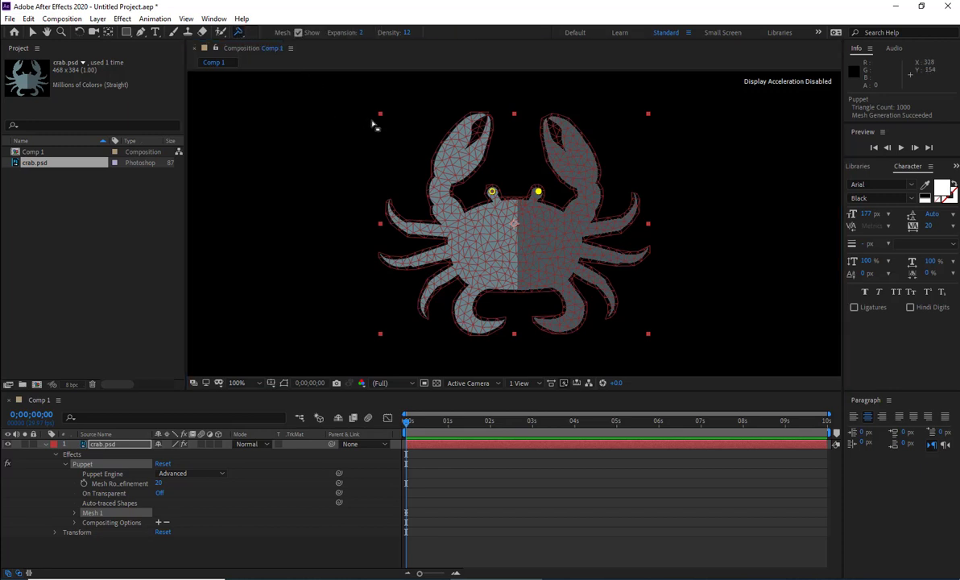
left_click(568, 150)
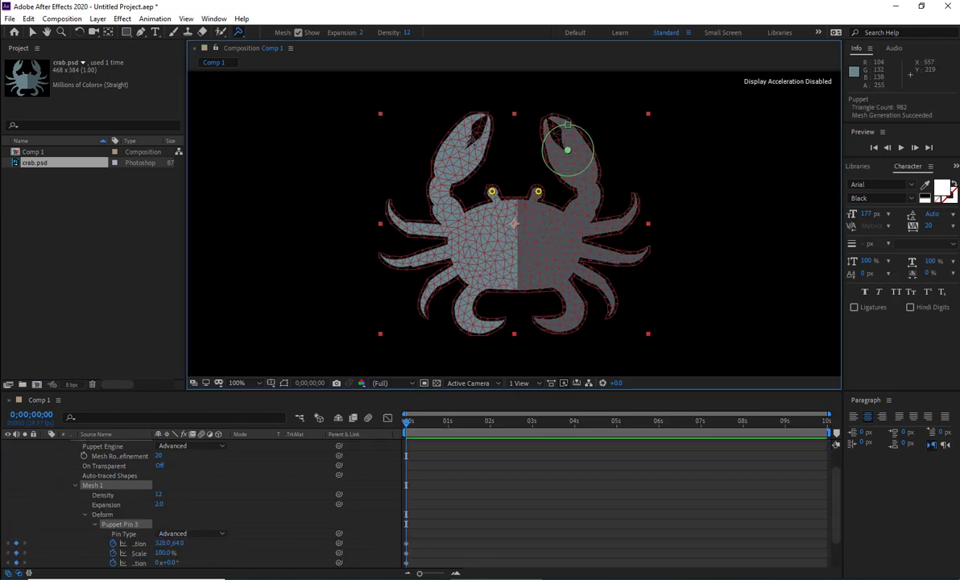
left_click(465, 150)
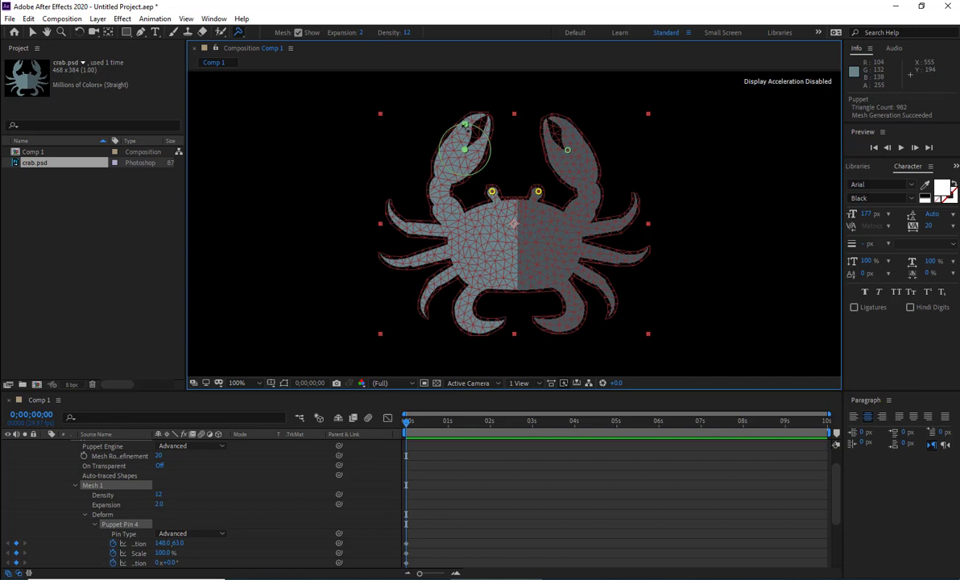
Step: Try scaling the left claw's advanced pin to 55.1% and rotating it, undoing each change
left_click_drag(466, 124, 466, 135)
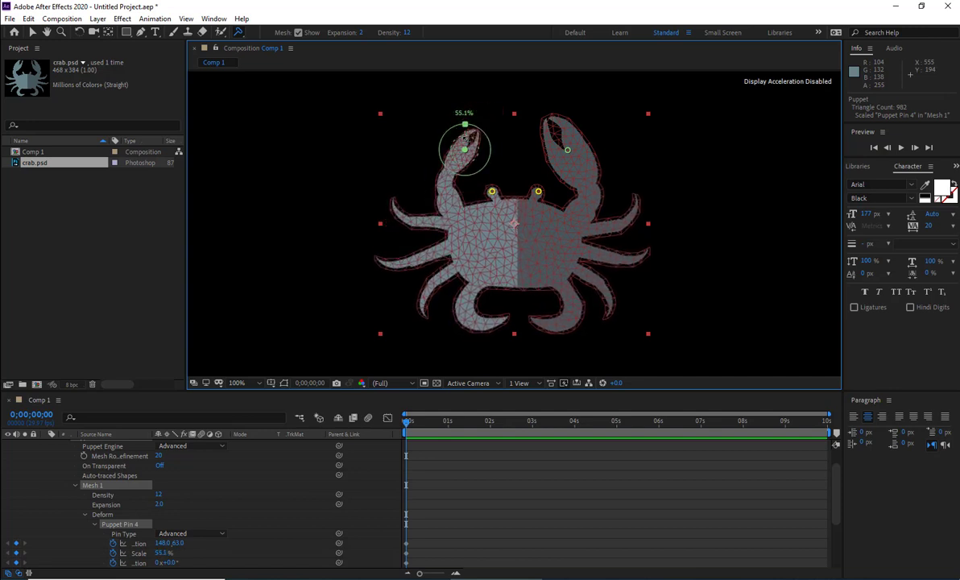
key("ctrl+z")
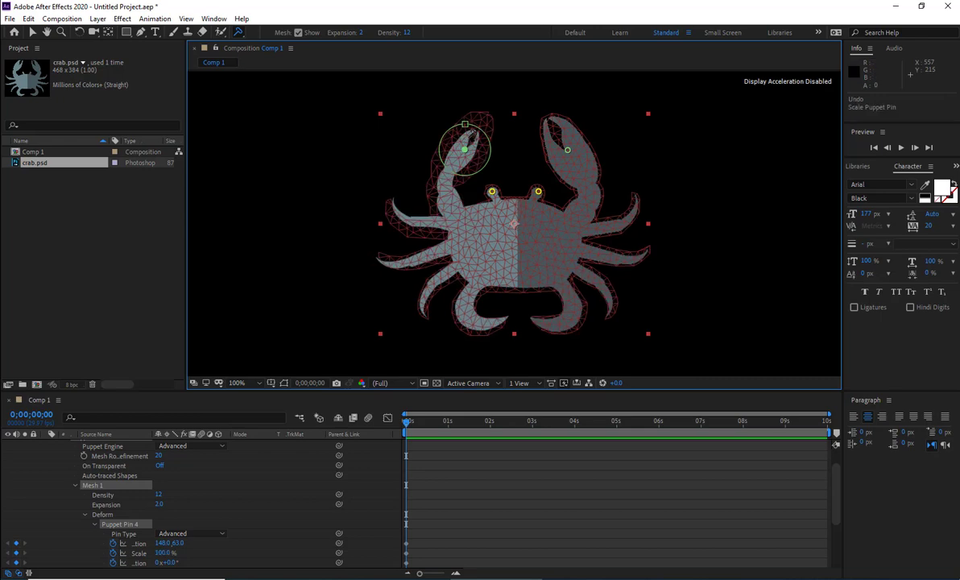
left_click_drag(465, 123, 481, 150)
key("ctrl+z")
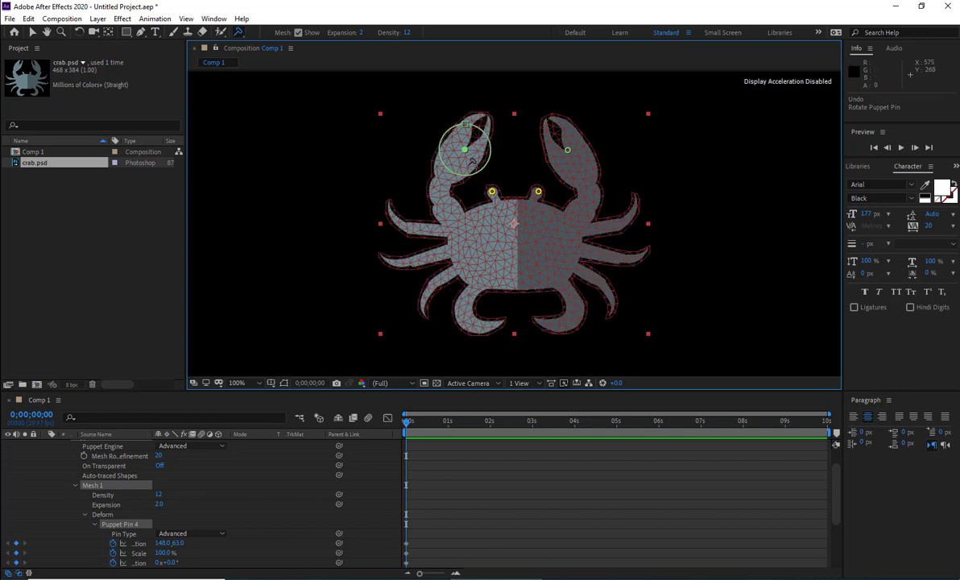
Step: Move the left claw's advanced pin slightly, to about position 147.0, 62.0
mouse_move(464, 150)
left_mouse_down()
mouse_move(475, 146)
mouse_move(474, 157)
left_mouse_up()
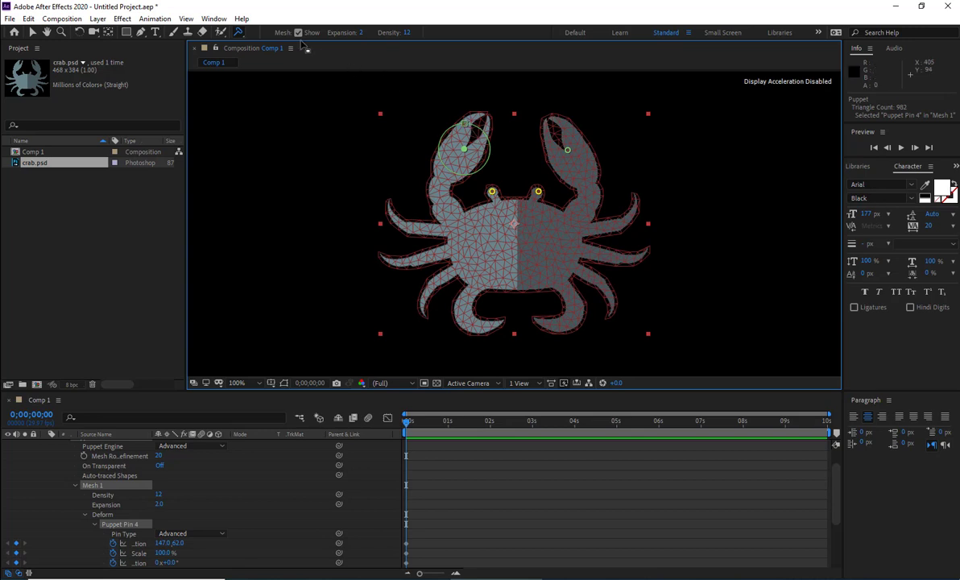
Step: Place a Puppet Bend pin near the centre of the crab's body
left_click(238, 32)
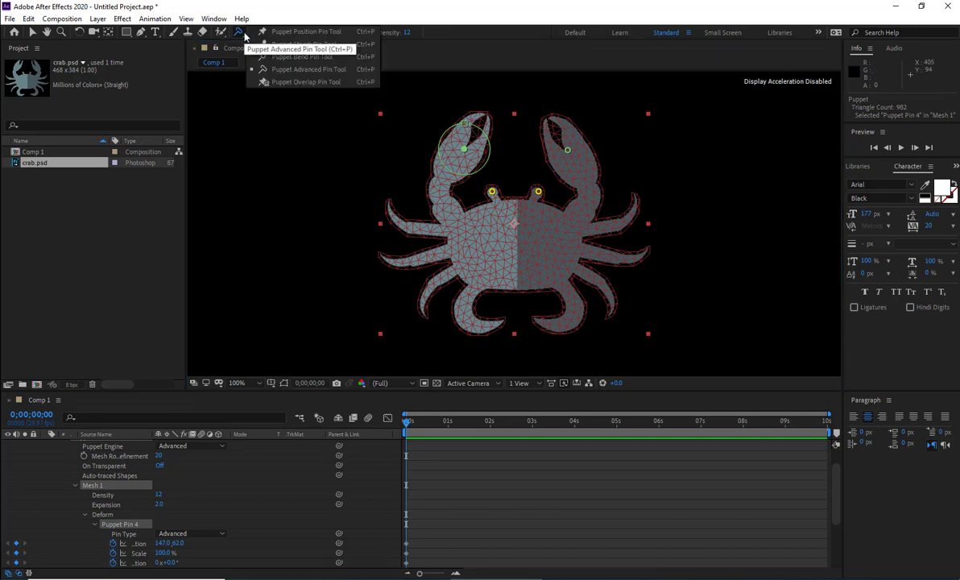
left_click(283, 58)
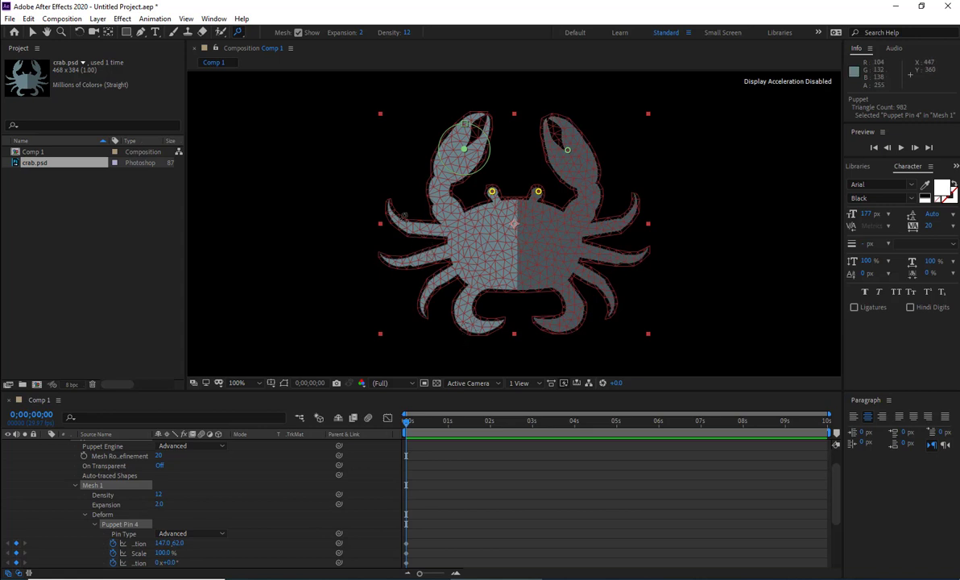
left_click(520, 245)
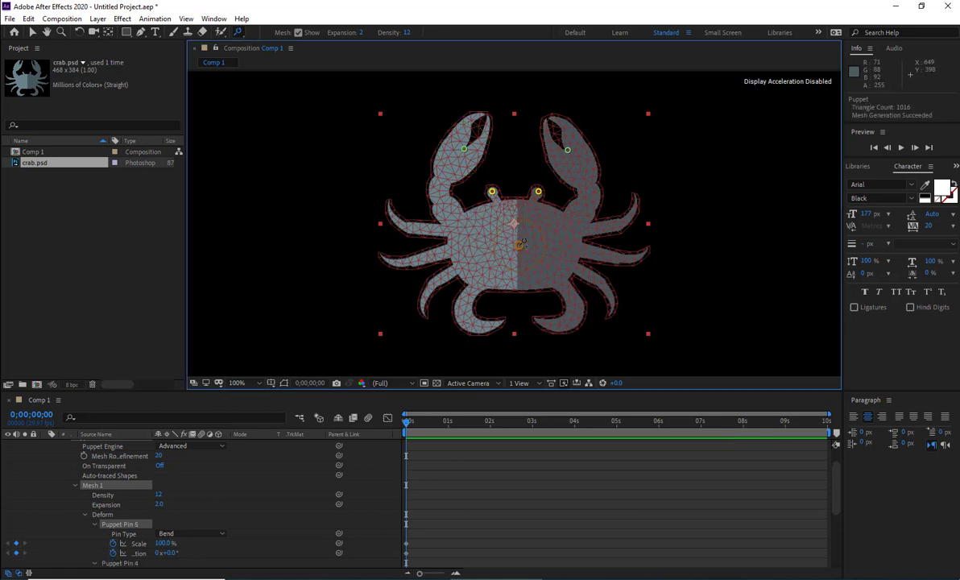
Step: Try rotating the bend pin at the body's centre, and undo back to its unmodified state
left_click(520, 243)
left_click_drag(545, 236, 522, 215)
key("ctrl+z")
key("ctrl+z")
key("ctrl+z")
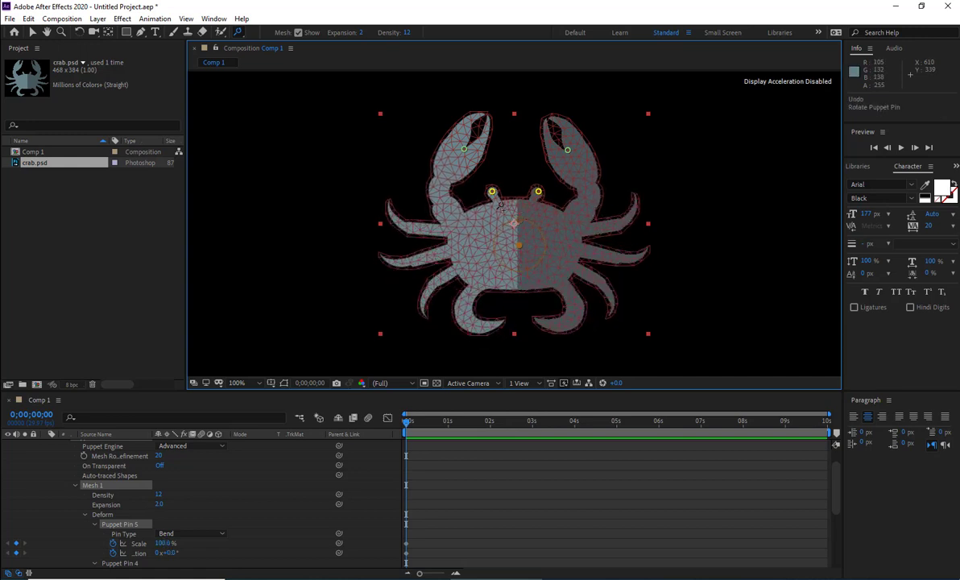
Step: Place a Puppet Advanced pin on the tip of each of the crab's four left legs
left_click(239, 34)
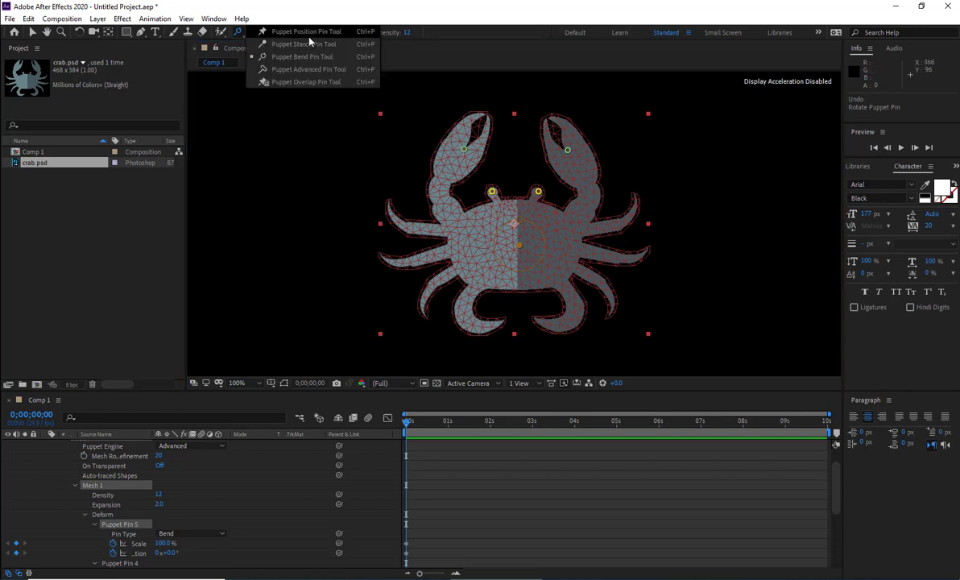
left_click(311, 69)
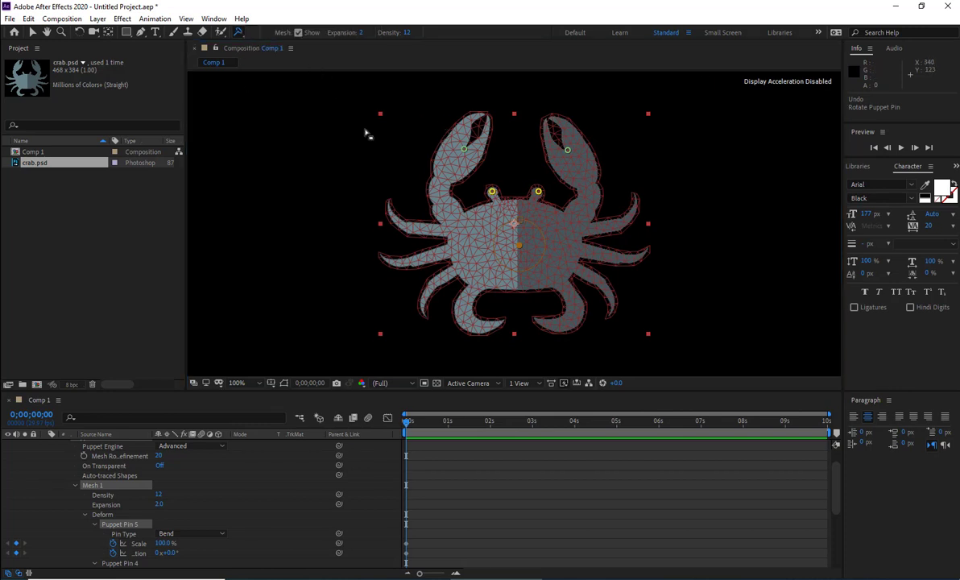
left_click(389, 202)
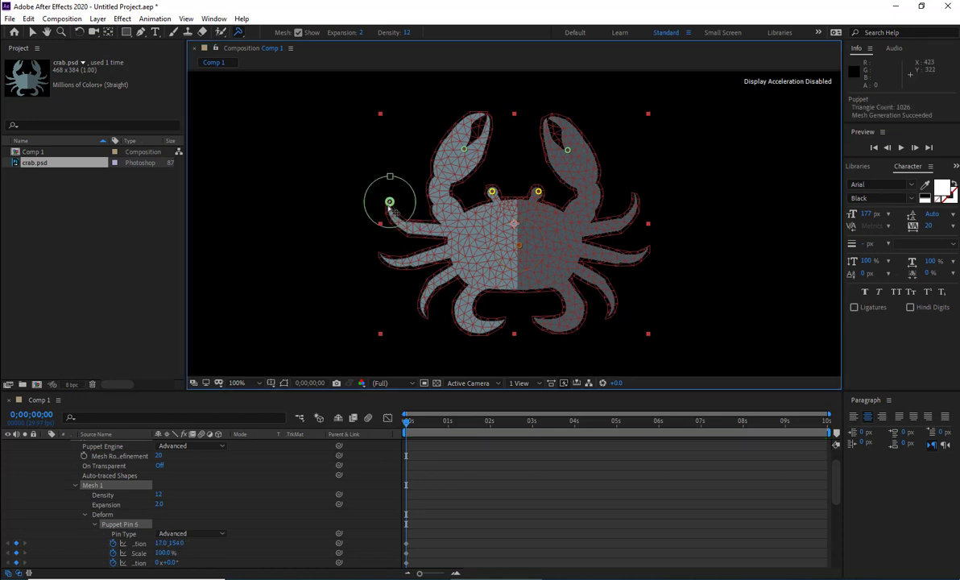
left_click(379, 254)
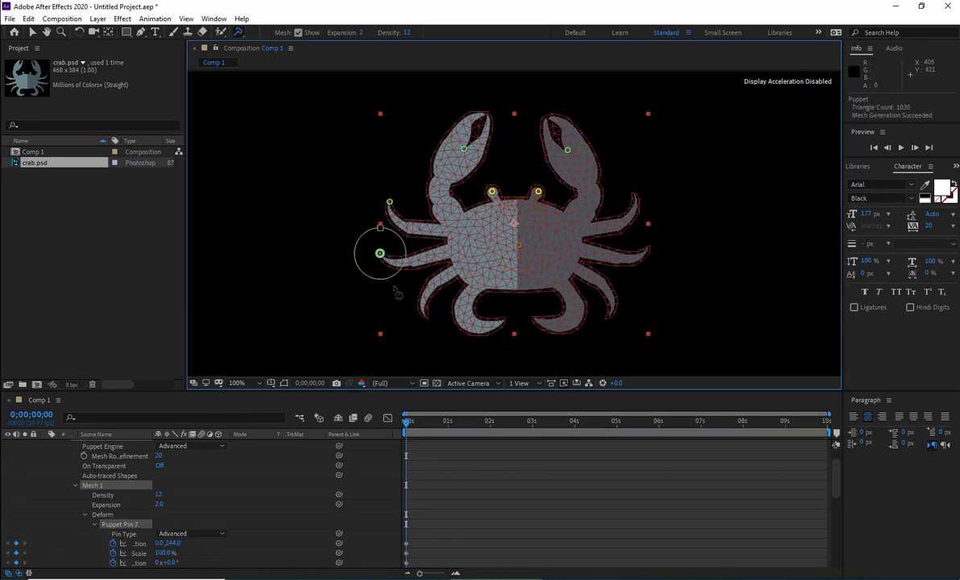
left_click(426, 316)
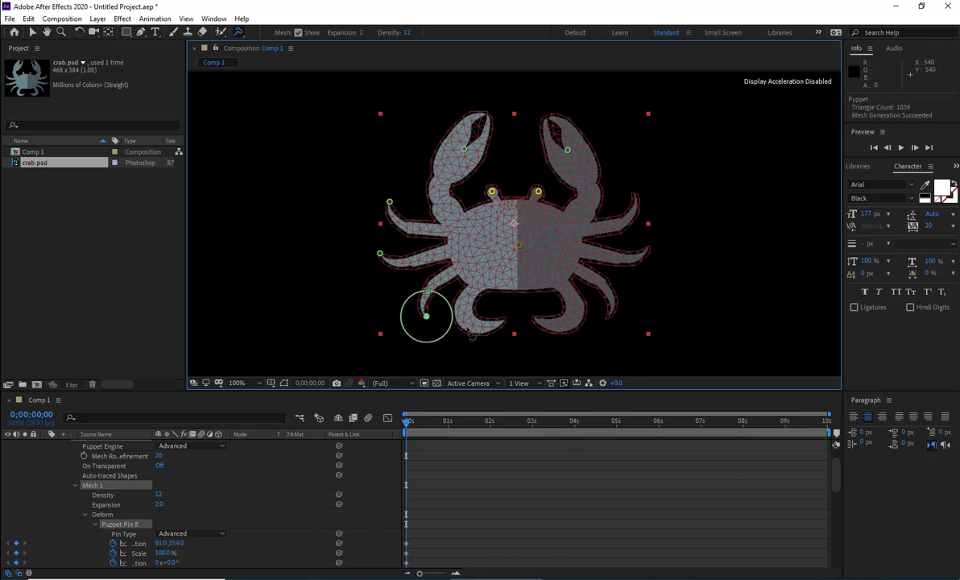
left_click(504, 320)
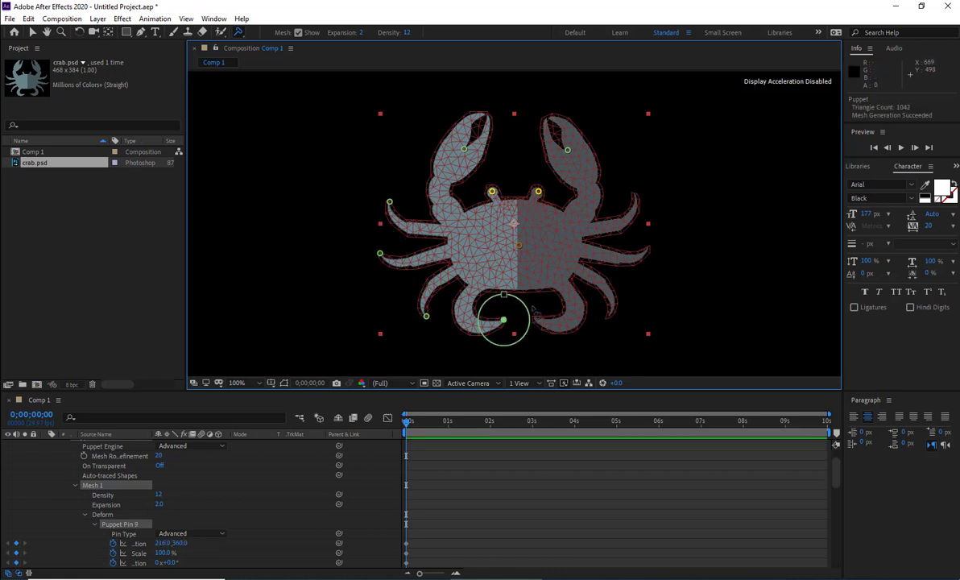
left_click(558, 354)
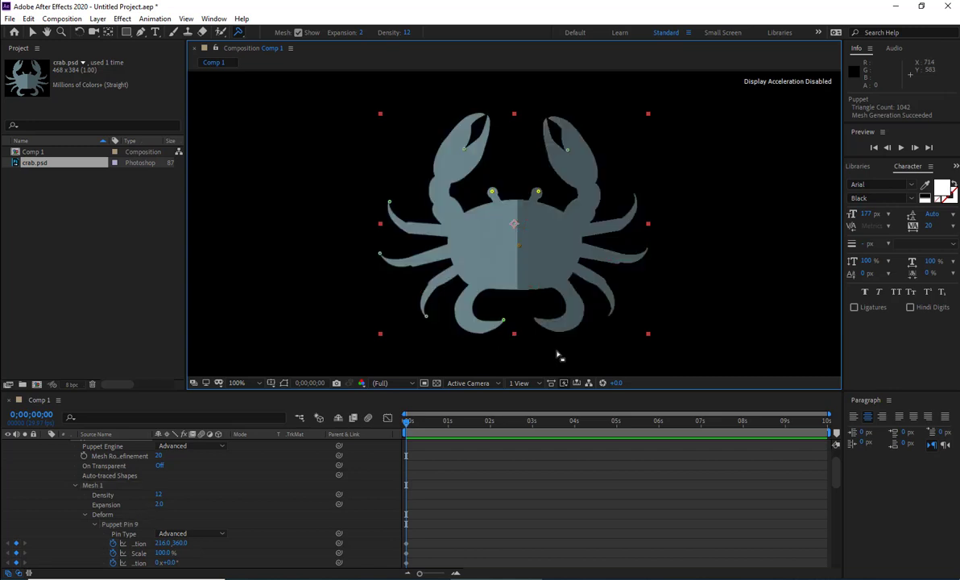
Step: Place a Puppet Advanced pin on the tip of each of the crab's four right legs
left_click(536, 316)
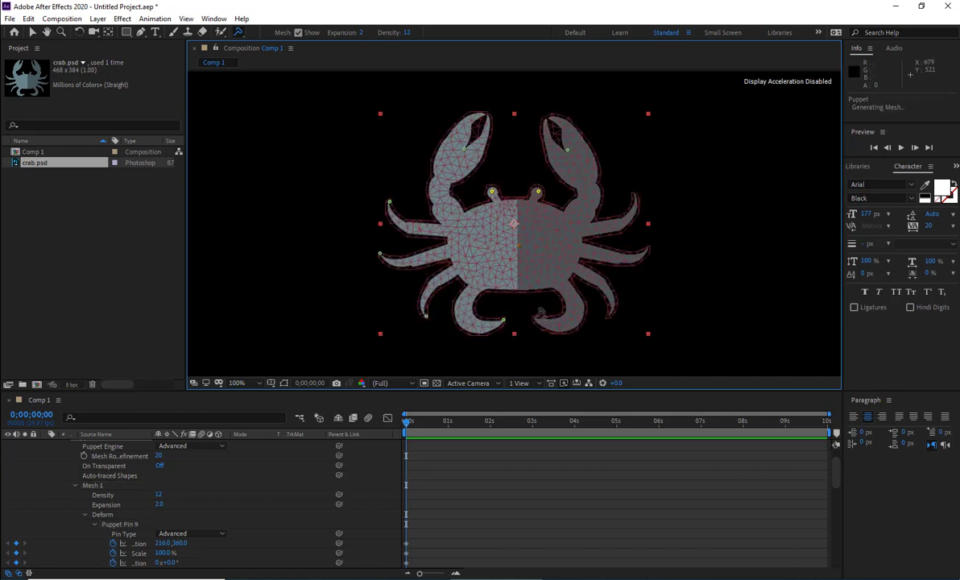
left_click(609, 315)
left_click(647, 249)
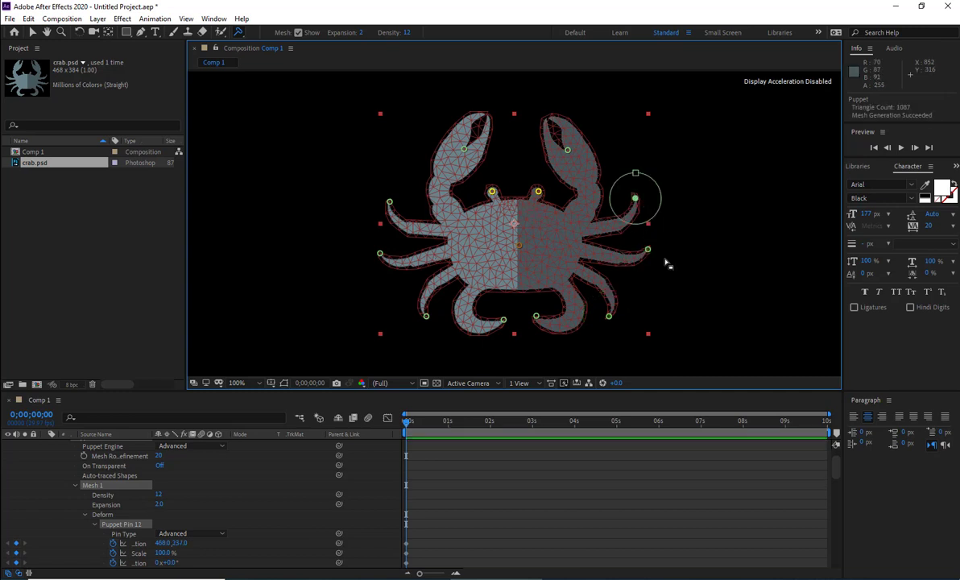
left_click(635, 198)
Step: Nudge the leg-tip pins slightly, moving the upper right leg's pin to about 450.0, 151.0
left_click_drag(639, 203, 641, 205)
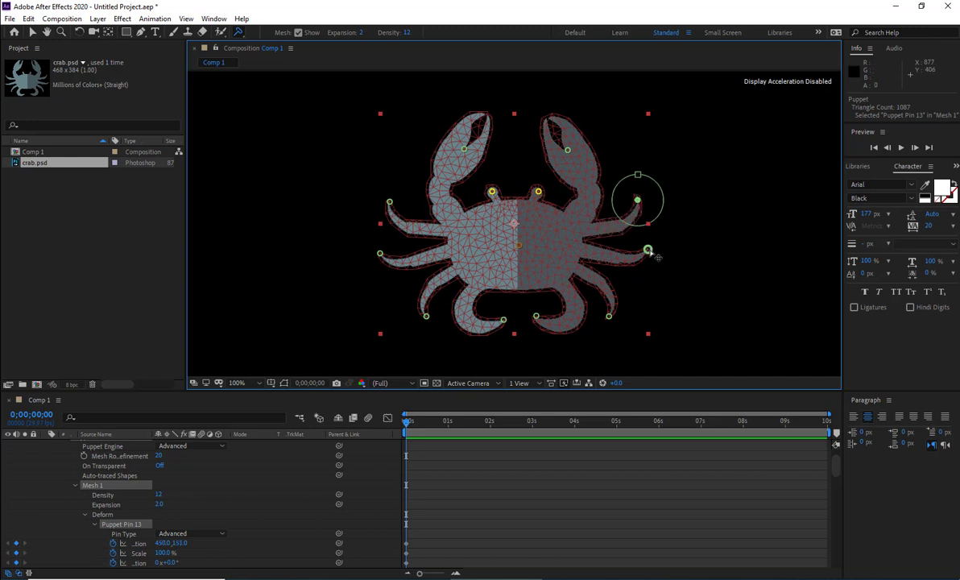
left_click_drag(648, 249, 653, 253)
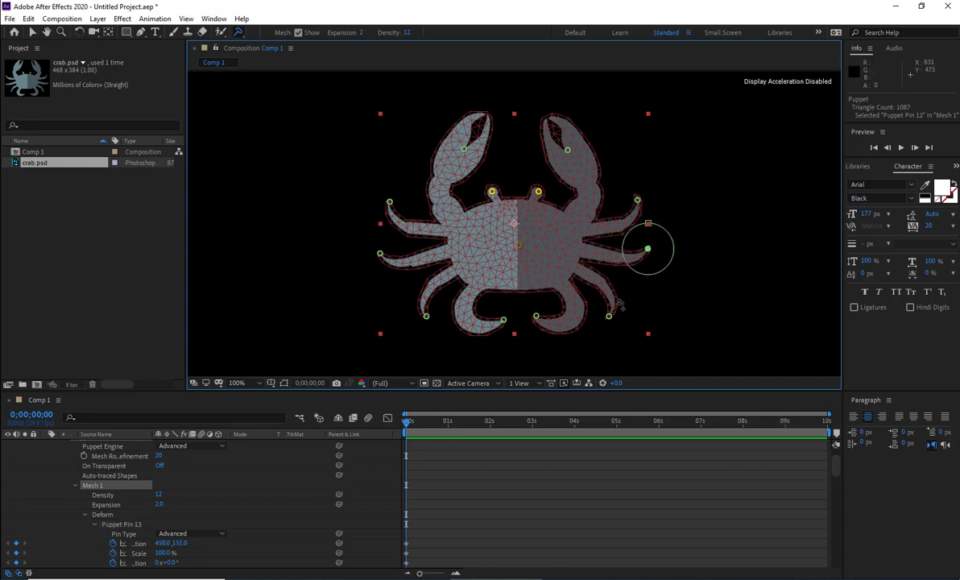
left_click_drag(609, 316, 611, 314)
left_click_drag(550, 323, 502, 320)
left_click_drag(426, 316, 425, 317)
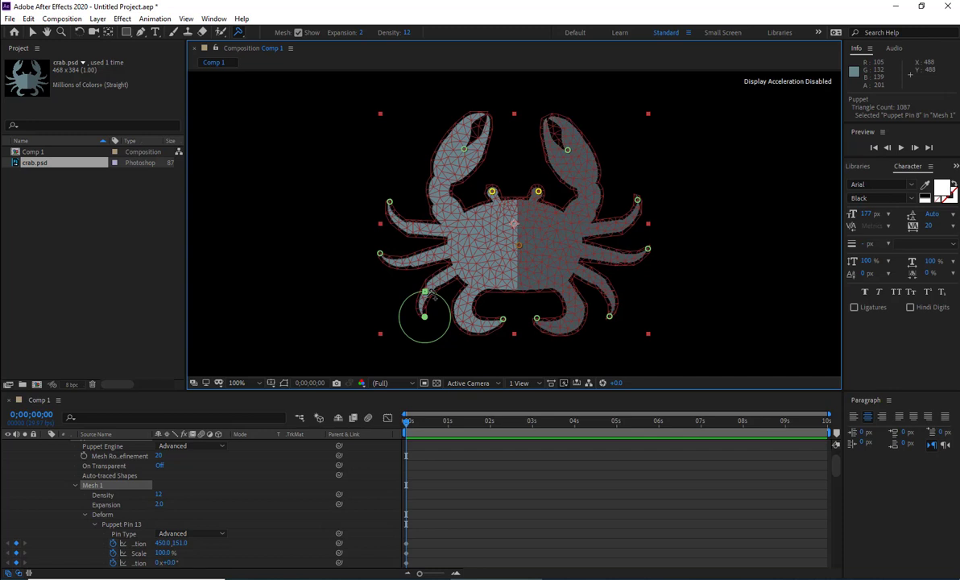
Step: Place nine Puppet Starch pins in a curved row down the right edge of the crab's body, inside the leg joints
left_click_drag(238, 33, 296, 50)
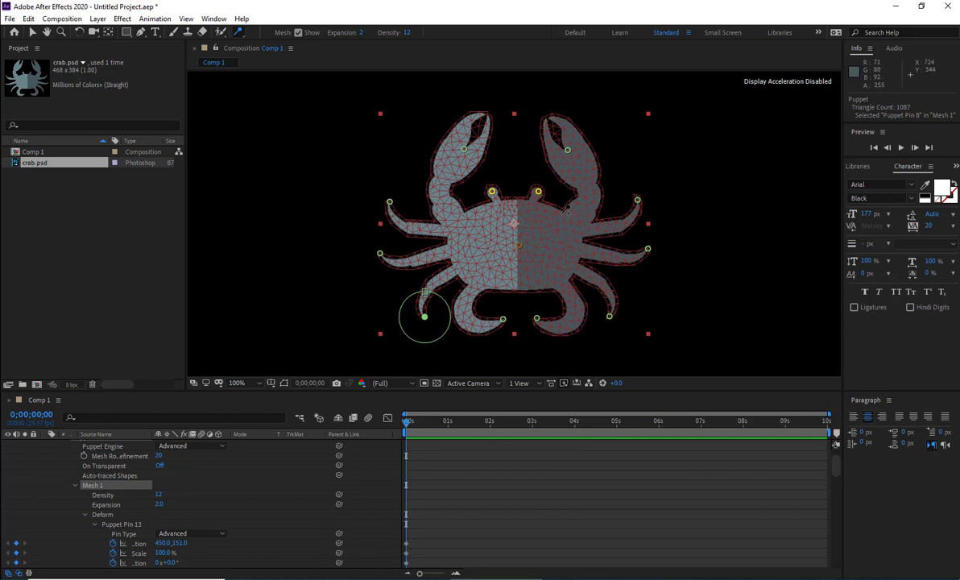
left_click(561, 214)
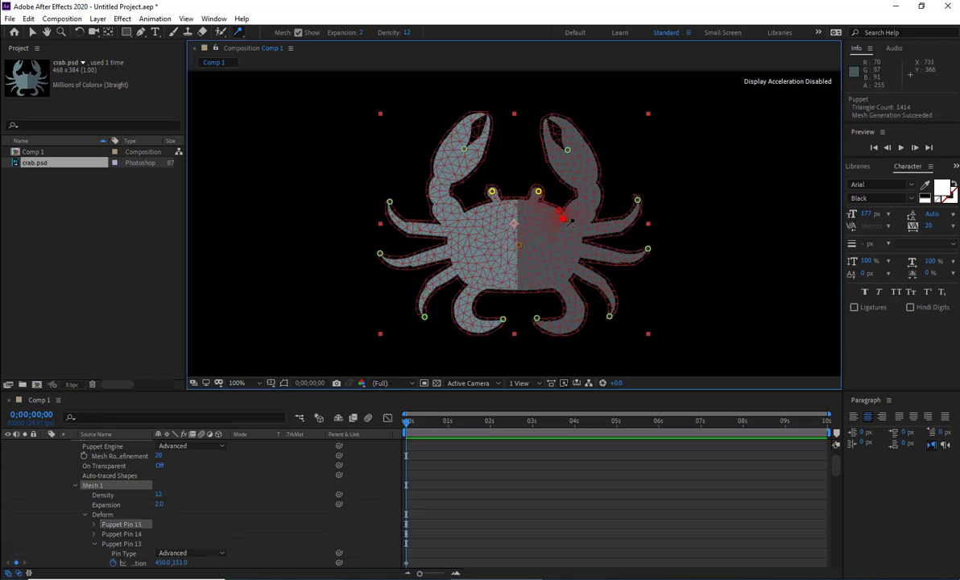
left_click(565, 225)
left_click(571, 234)
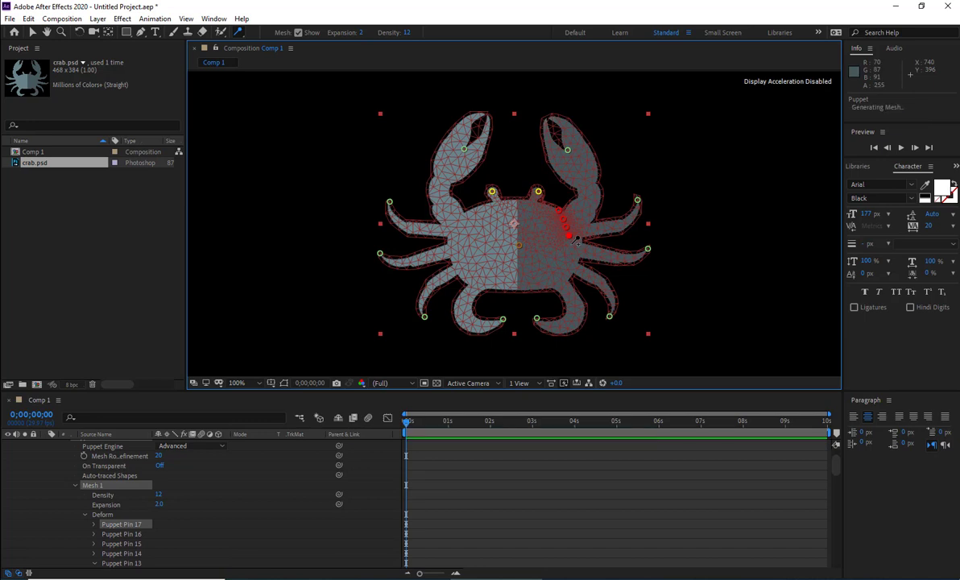
left_click(571, 245)
left_click(571, 255)
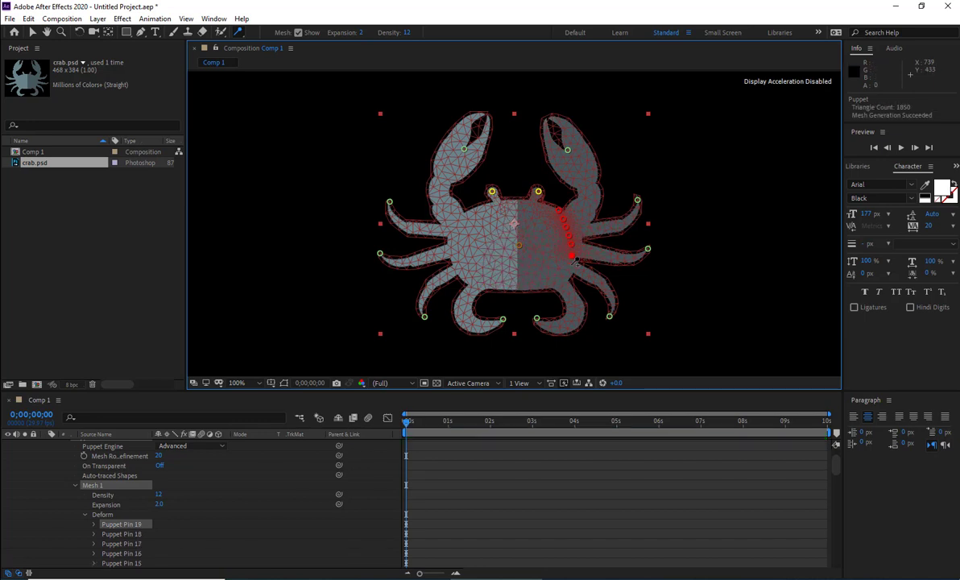
left_click(571, 265)
left_click(567, 275)
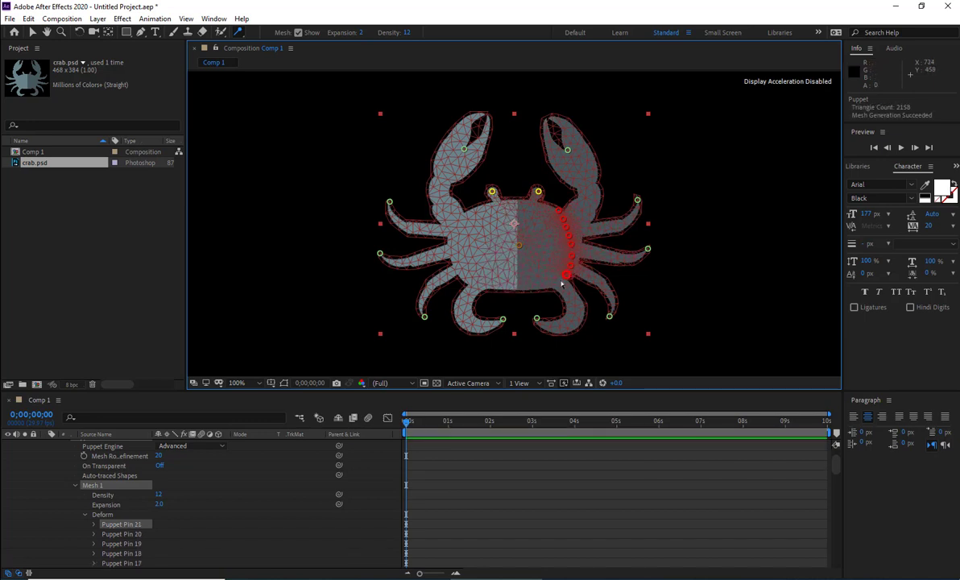
left_click(567, 279)
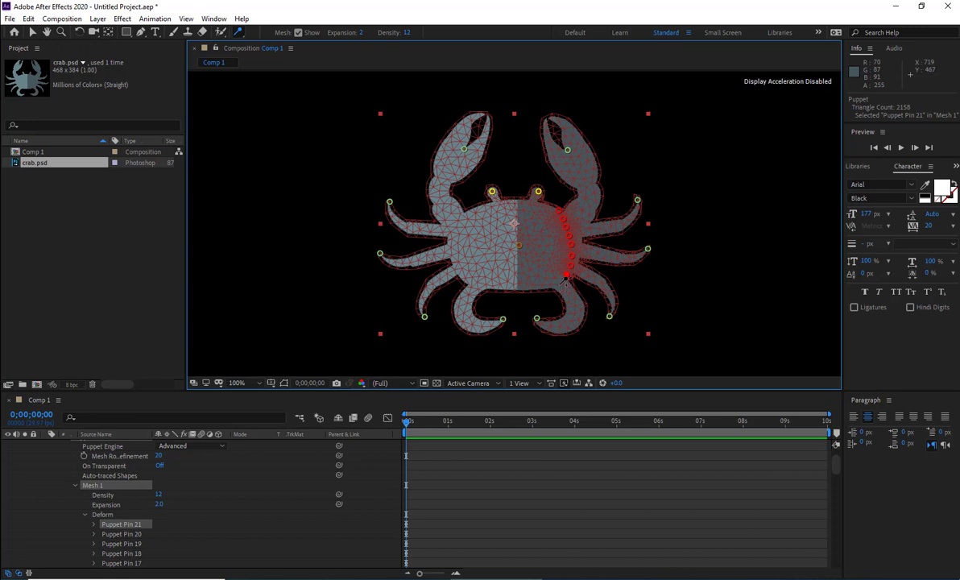
left_click(559, 283)
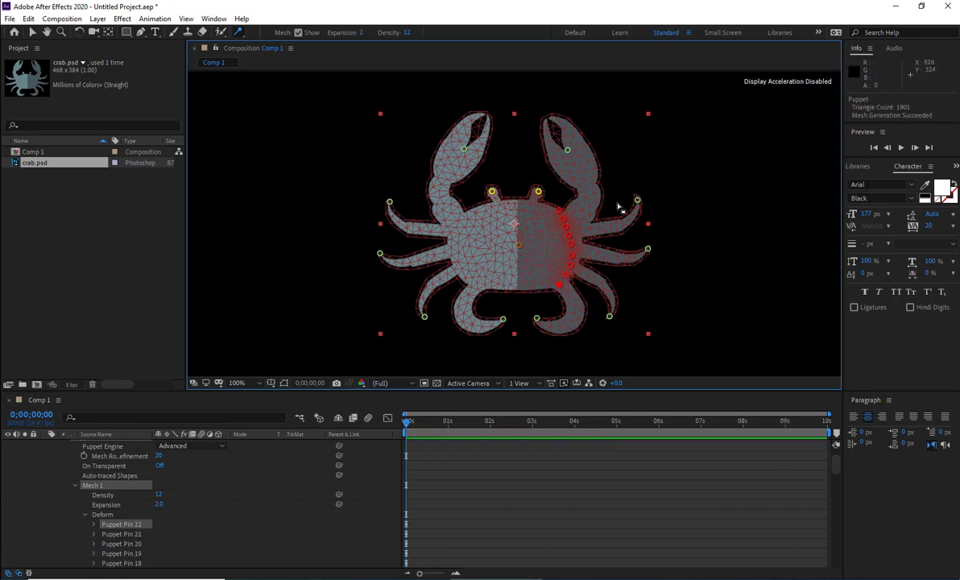
Step: Pull the tip pins of the crab's upper right and upper left legs outward to stretch both legs
left_click_drag(639, 201, 669, 202)
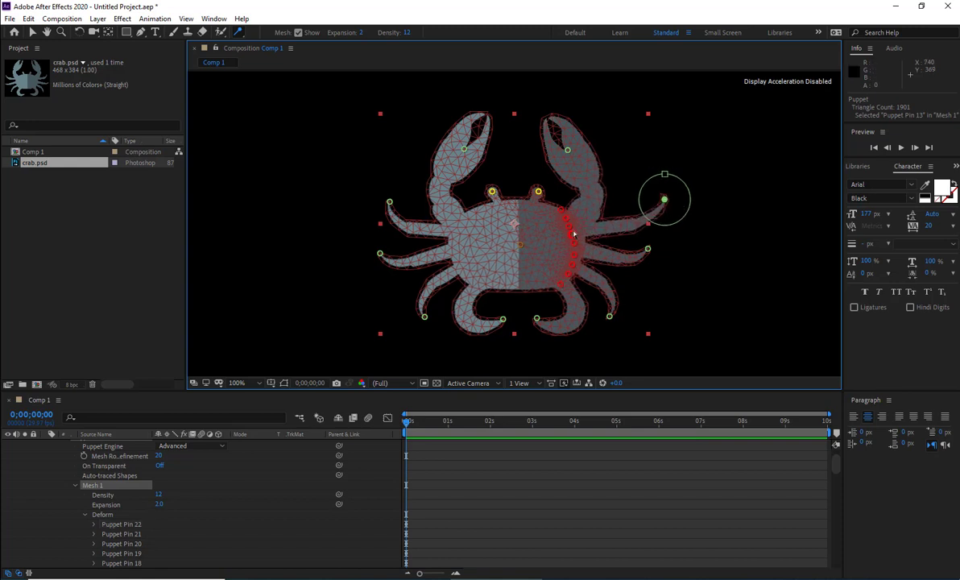
left_click(367, 206)
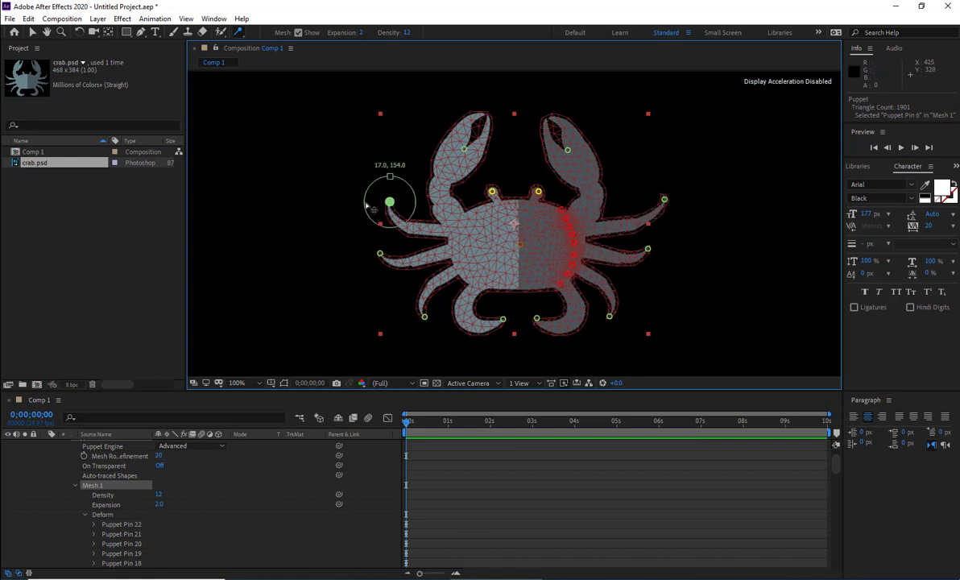
left_click_drag(373, 209, 330, 205)
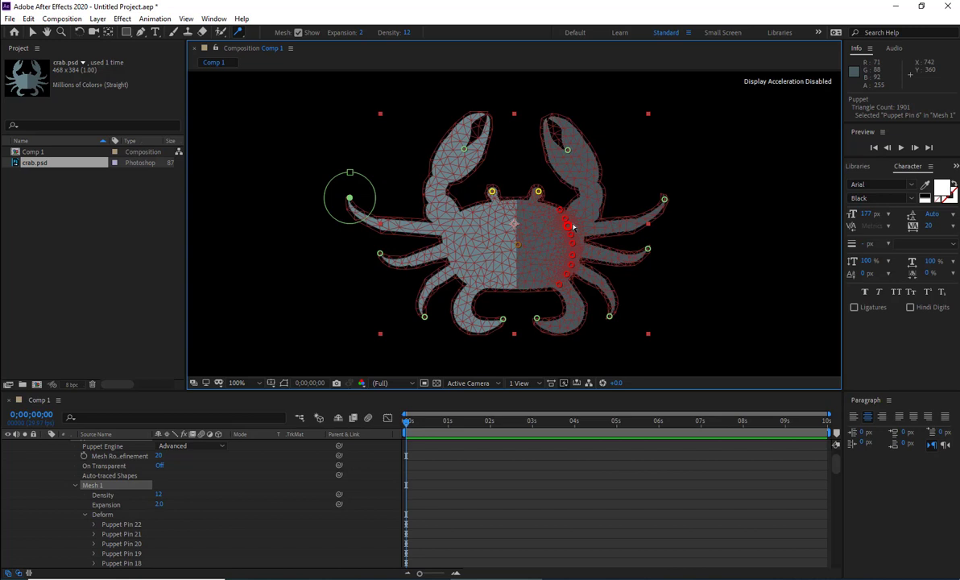
Step: Try moving the lowest right leg's pin across the opposite leg to about 192.0, 357.5, view the overlap without the mesh, and undo the move
scroll(551, 298, "up", 1)
left_click_drag(530, 300, 518, 192)
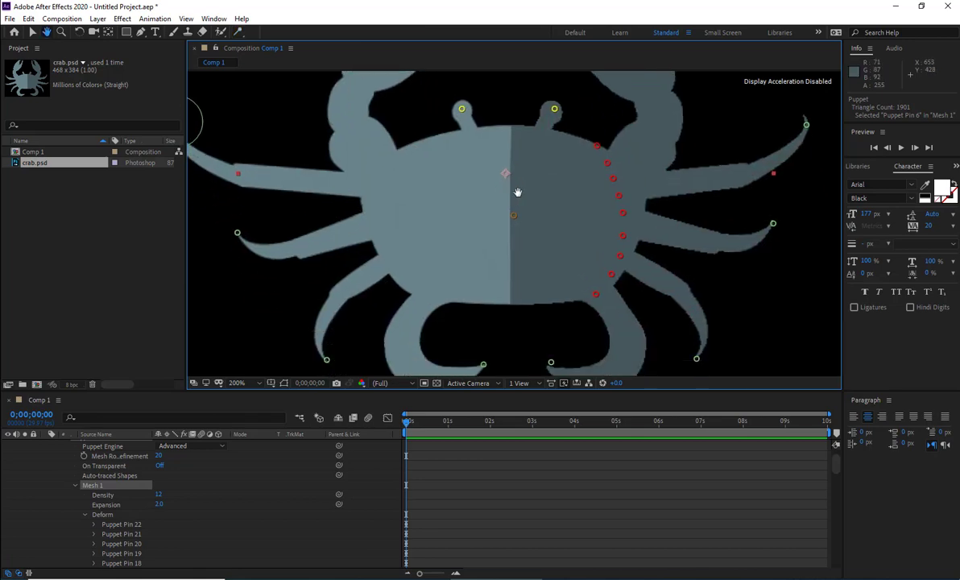
left_click(548, 253)
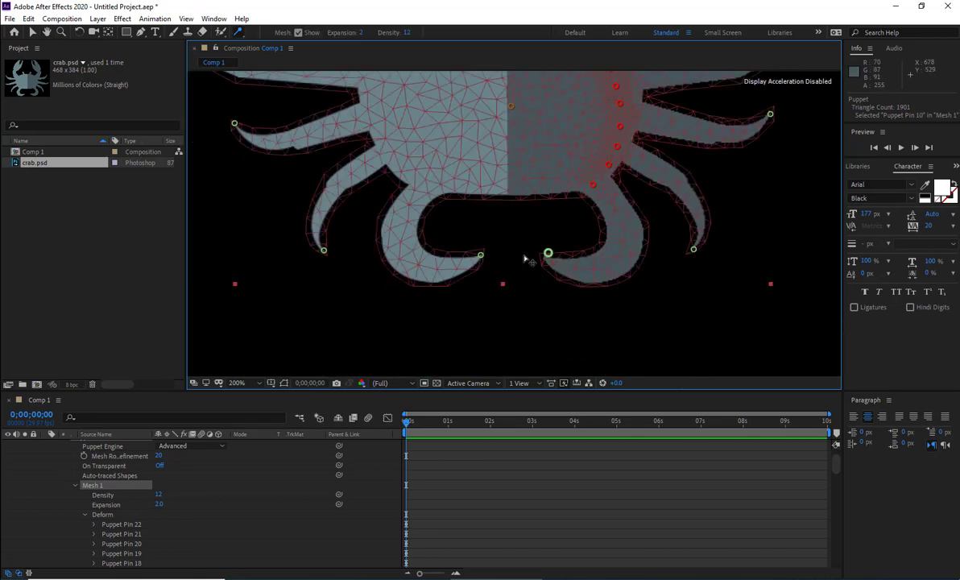
left_click_drag(547, 253, 455, 254)
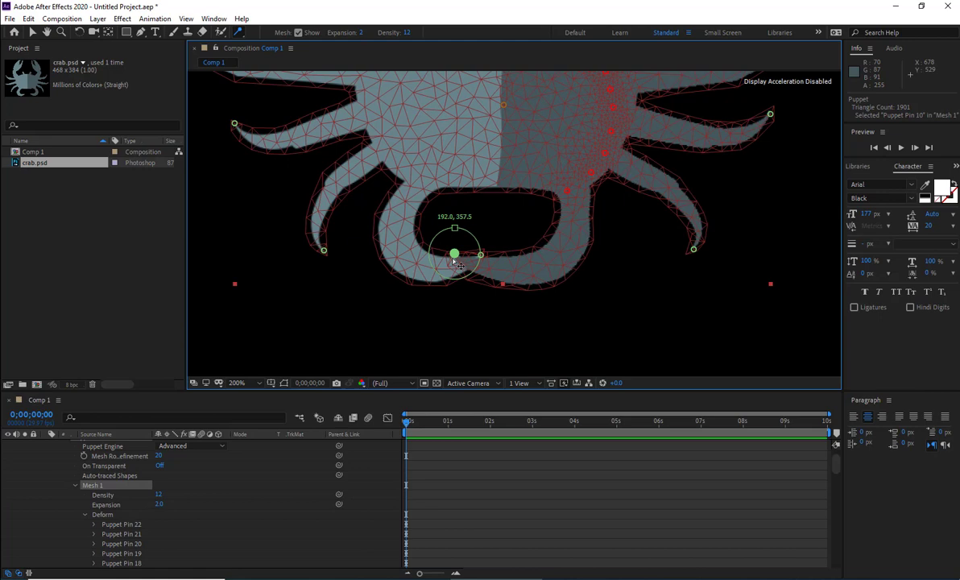
left_click(502, 330)
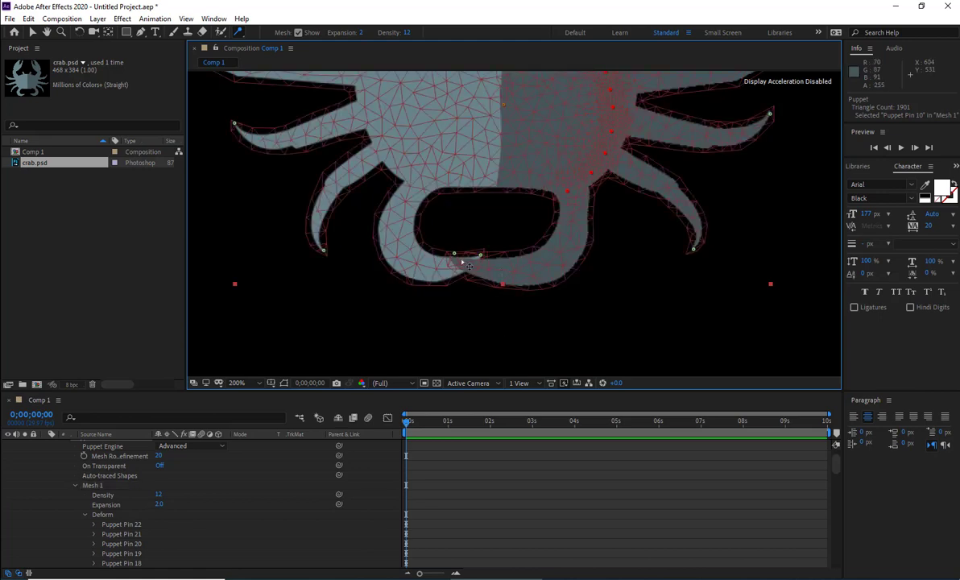
left_click(298, 32)
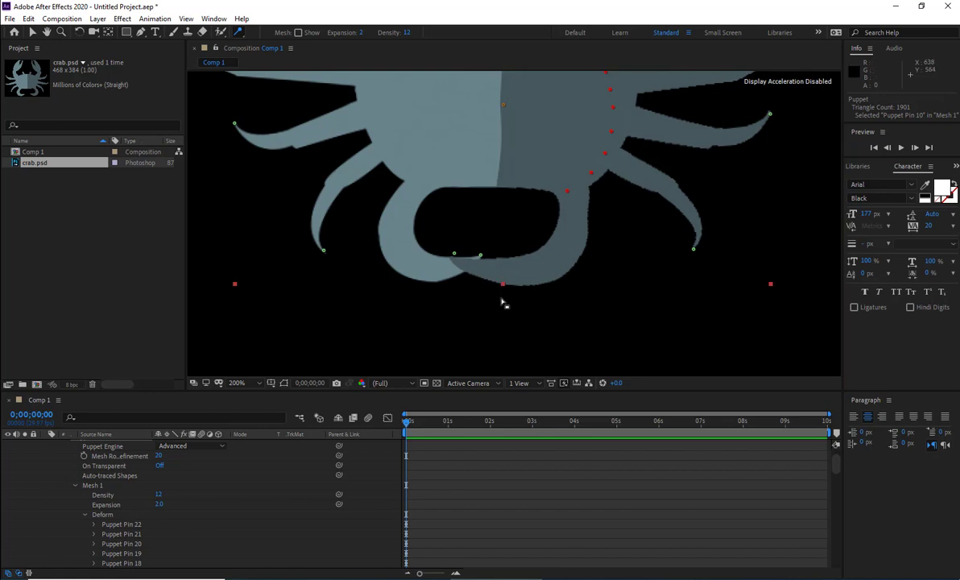
key("ctrl+z")
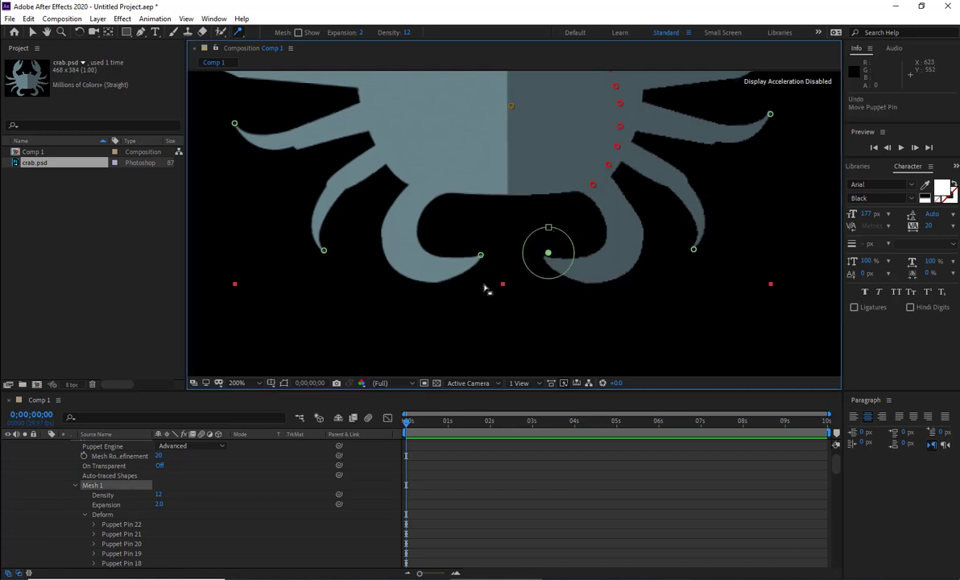
Step: Place four Puppet Overlap pins along the crab's lowest left leg, from its tip back around the lower curve
left_click_drag(238, 37, 251, 78)
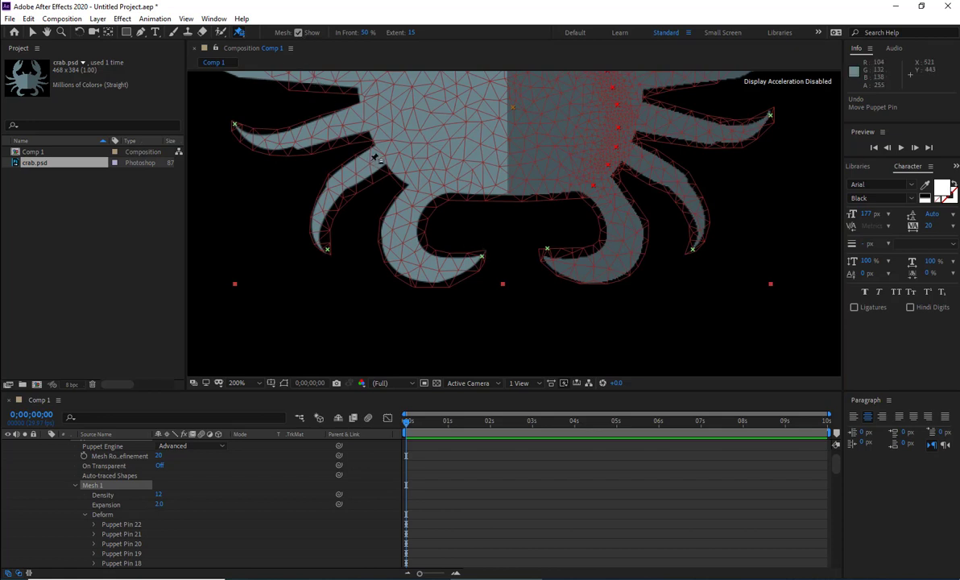
left_click(483, 256)
left_click(449, 255)
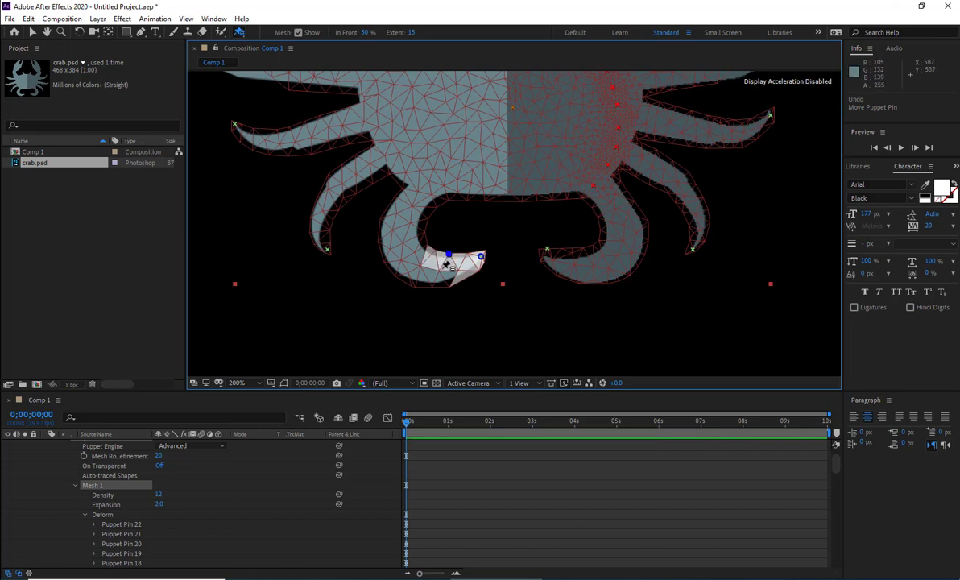
left_click(439, 273)
left_click(403, 261)
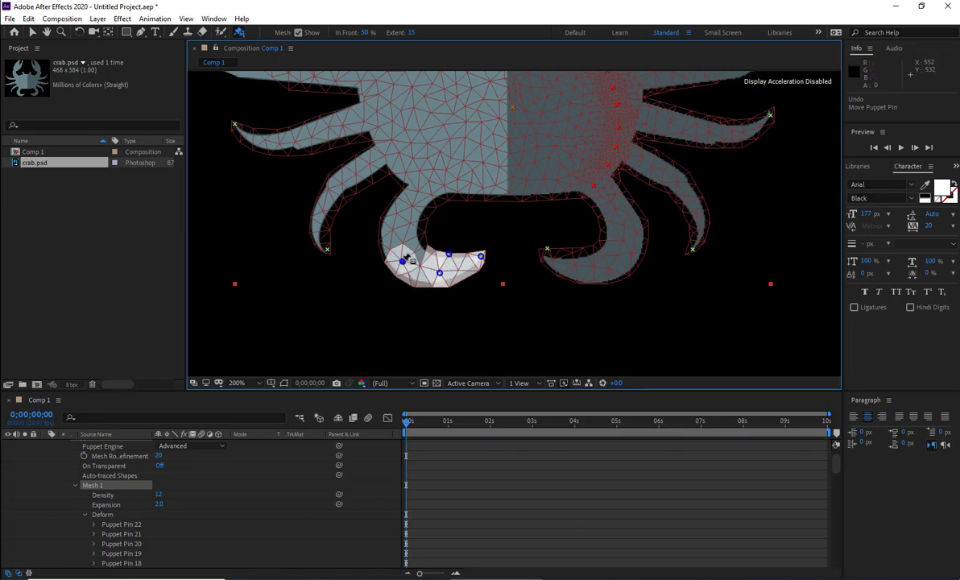
Step: Place five more Puppet Overlap pins along the crab's lowest left leg, from its lower curve up to the body joint
left_click(423, 233)
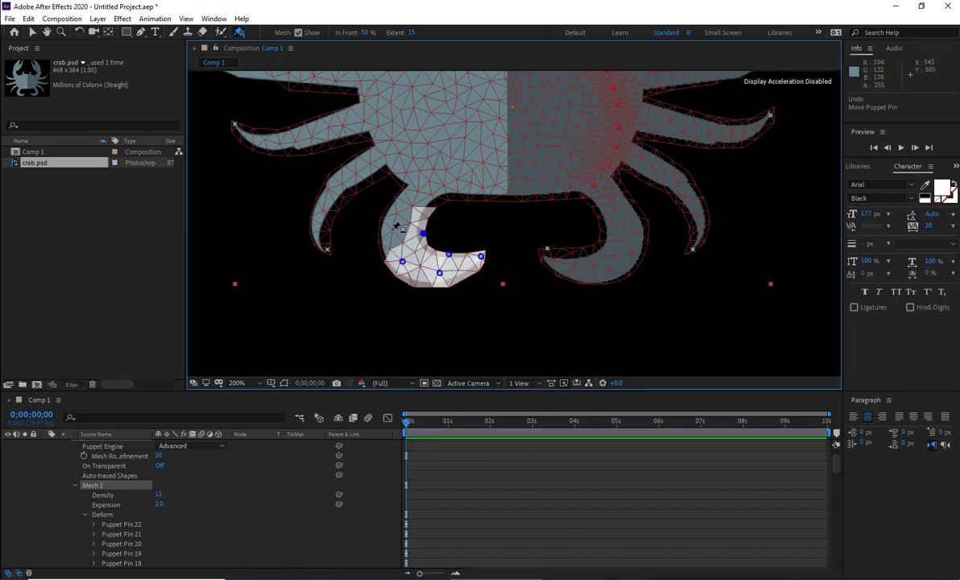
left_click(393, 231)
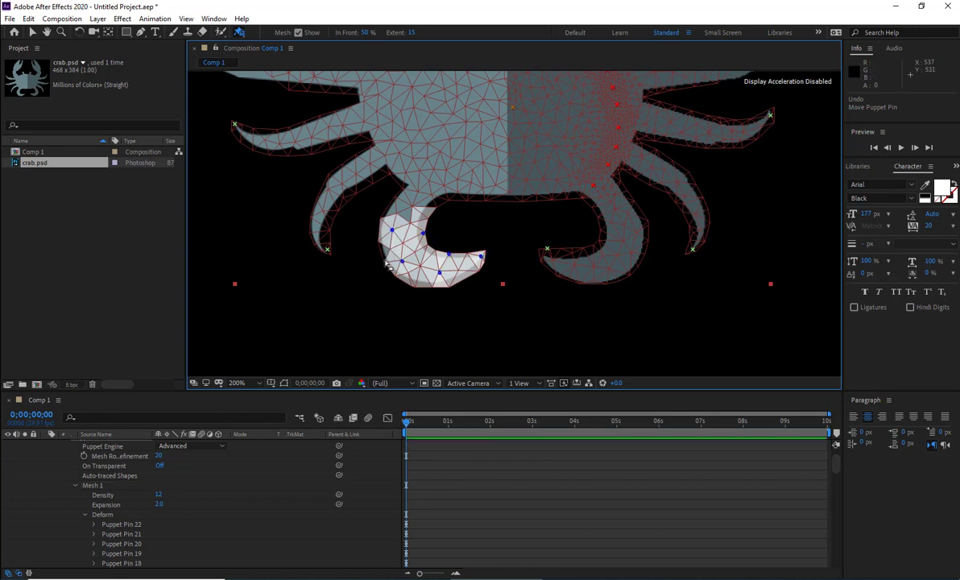
left_click(385, 260)
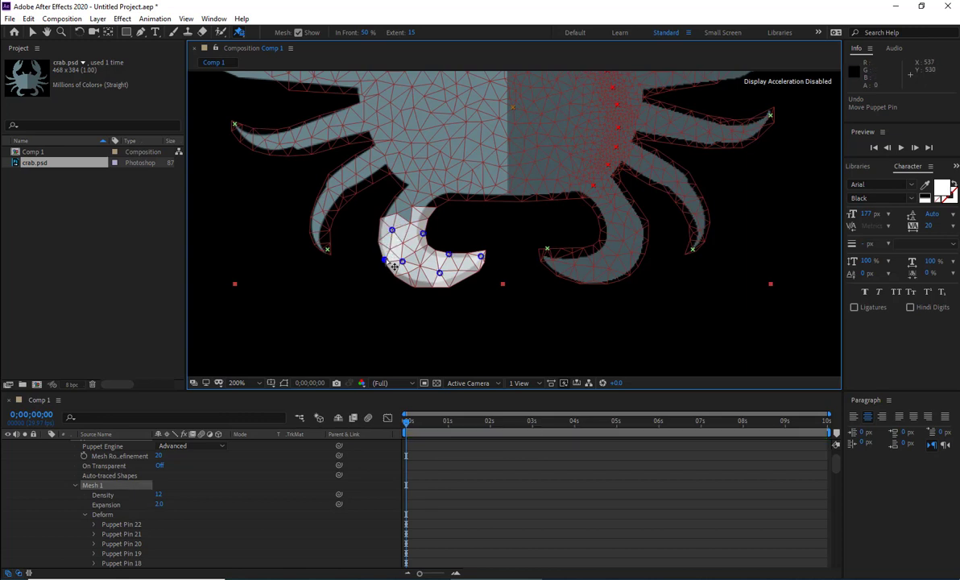
left_click(396, 197)
left_click(433, 194)
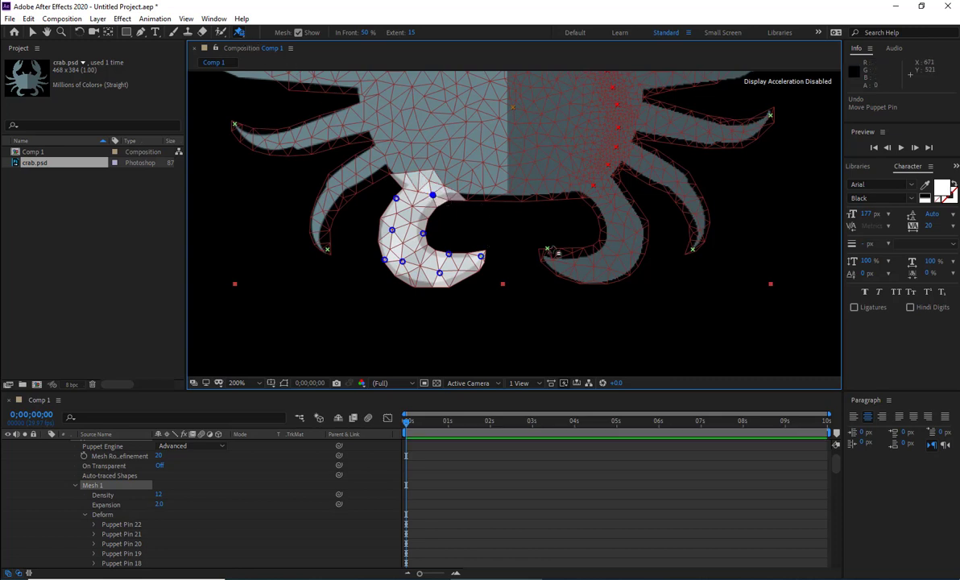
Step: Try moving the lowest right leg's tip pin behind the opposite leg, view the overlap without the mesh, and restore the leg's pose
left_click(32, 32)
left_click_drag(548, 253, 404, 238)
left_click(454, 315)
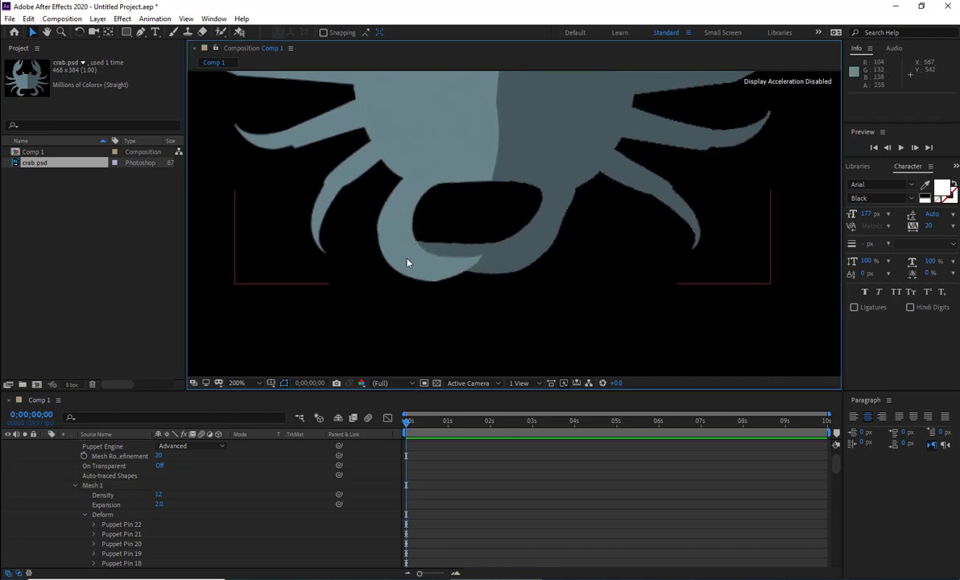
left_click(501, 276)
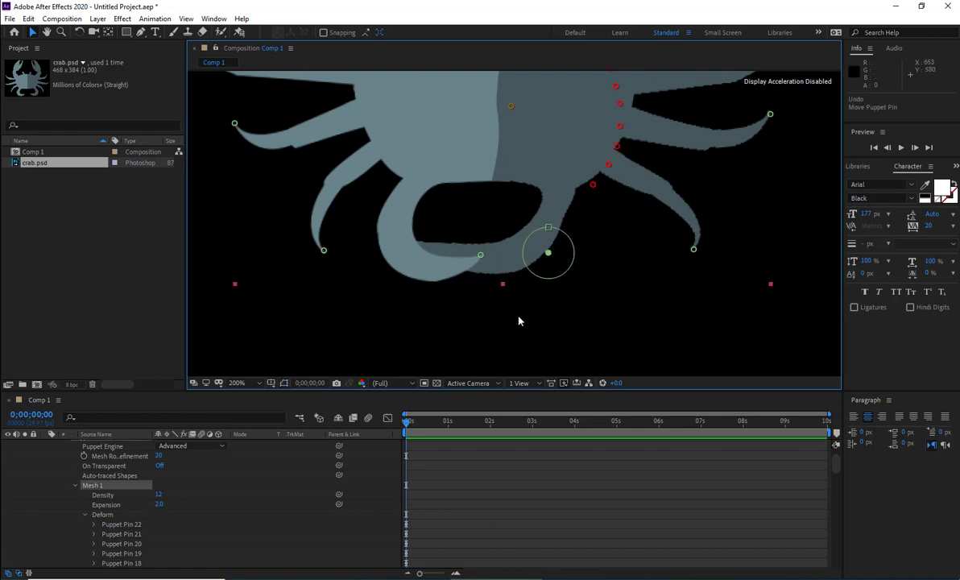
left_click_drag(466, 223, 554, 258)
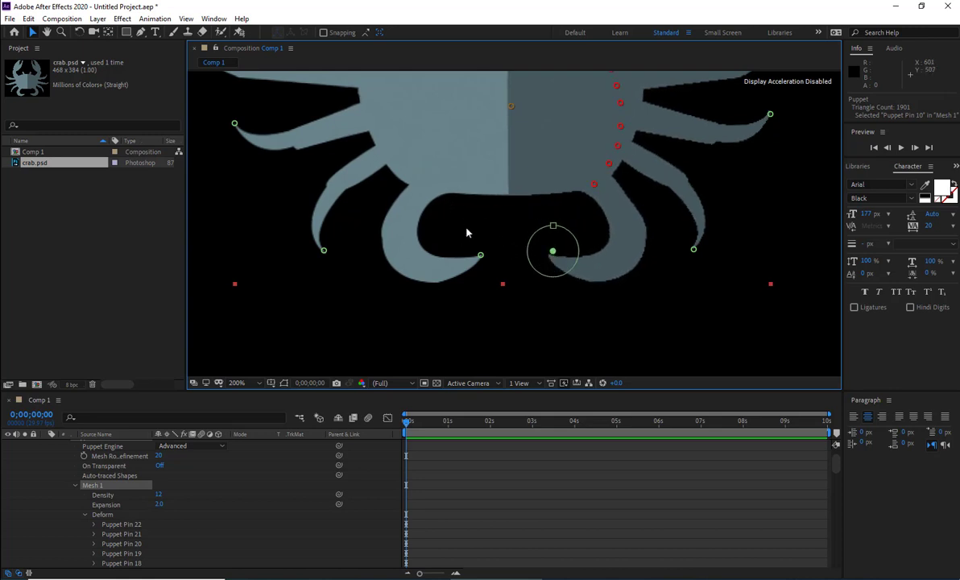
Step: Select the pin in the crab's left claw and activate the Puppet Position Pin tool
scroll(516, 234, "up", 3)
scroll(345, 169, "down", 5)
scroll(409, 180, "up", 3)
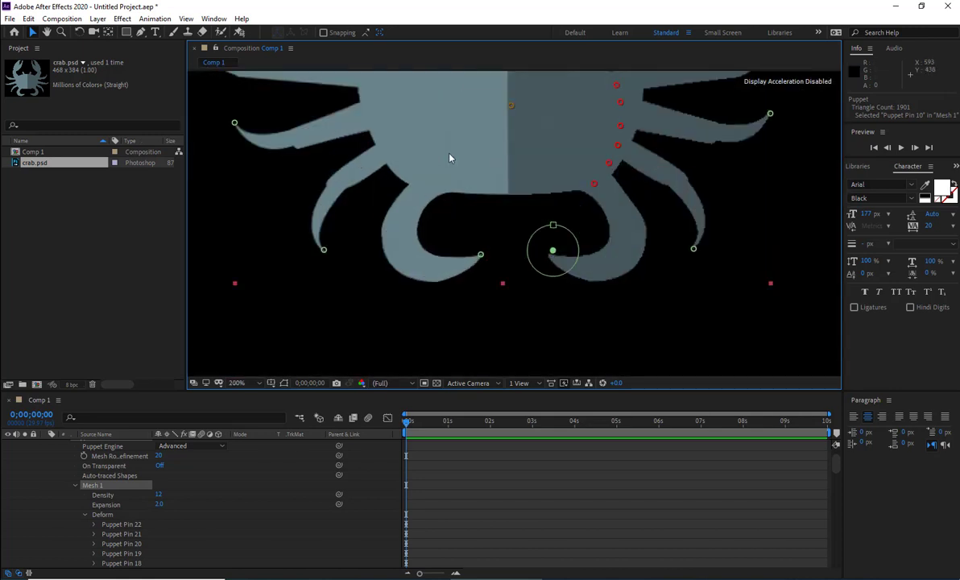
left_click_drag(404, 292, 388, 380)
scroll(412, 219, "down", 1)
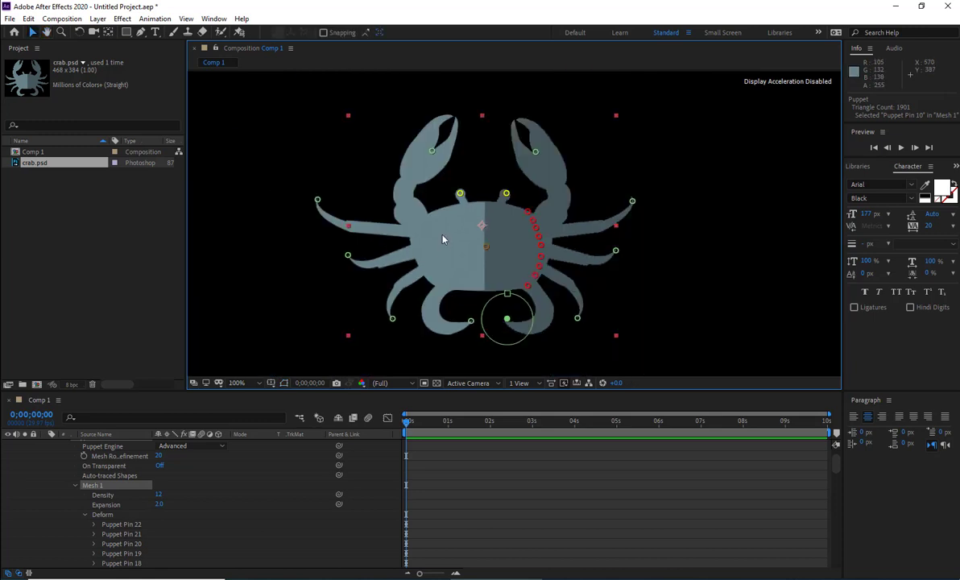
left_click(432, 152)
left_click(239, 32)
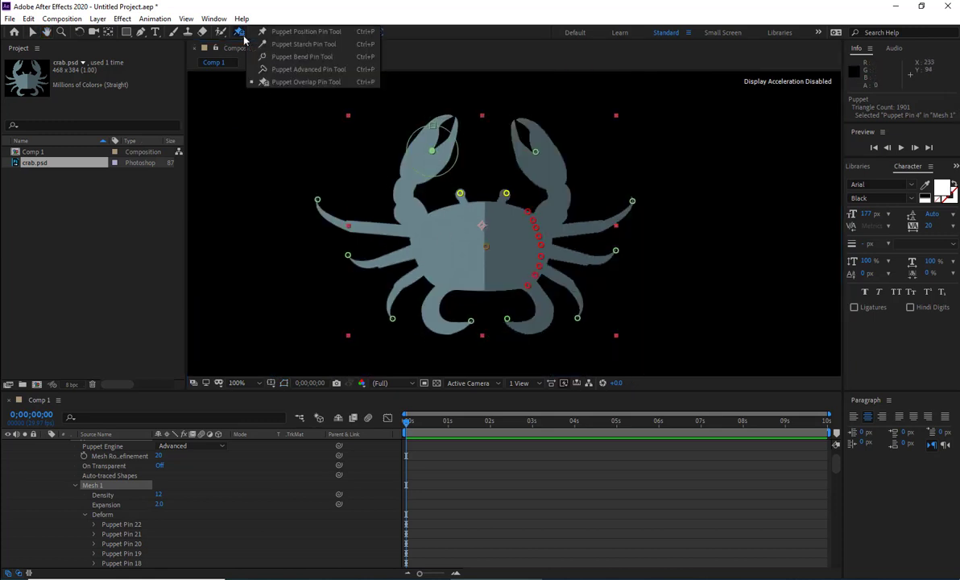
left_click(300, 31)
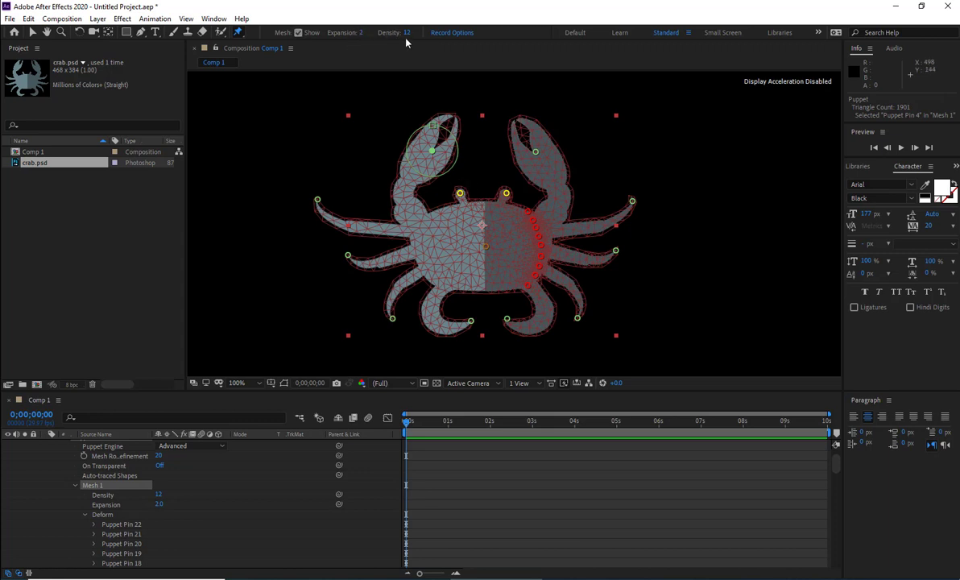
Step: Set the puppet mesh's Expansion to 0
key("period")
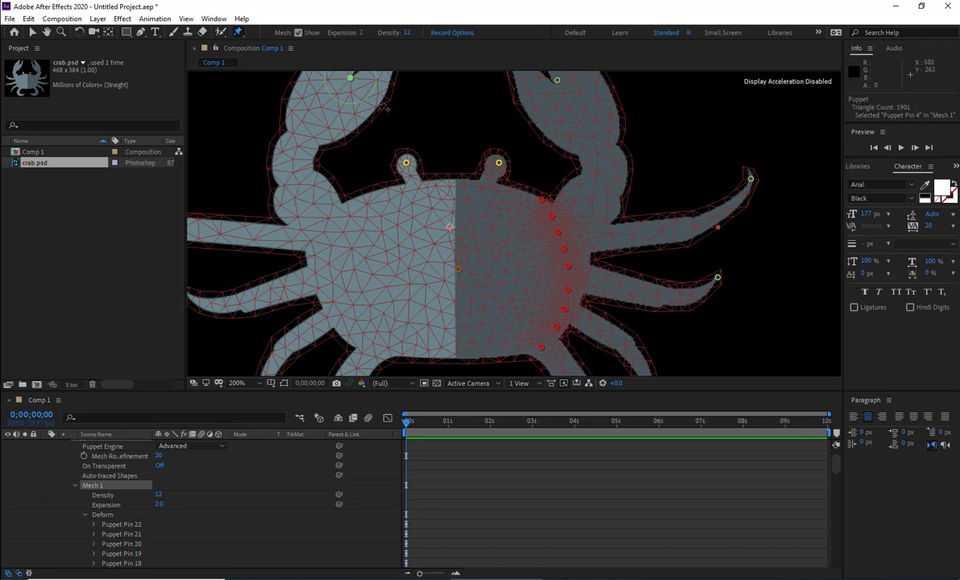
left_click_drag(384, 107, 390, 235)
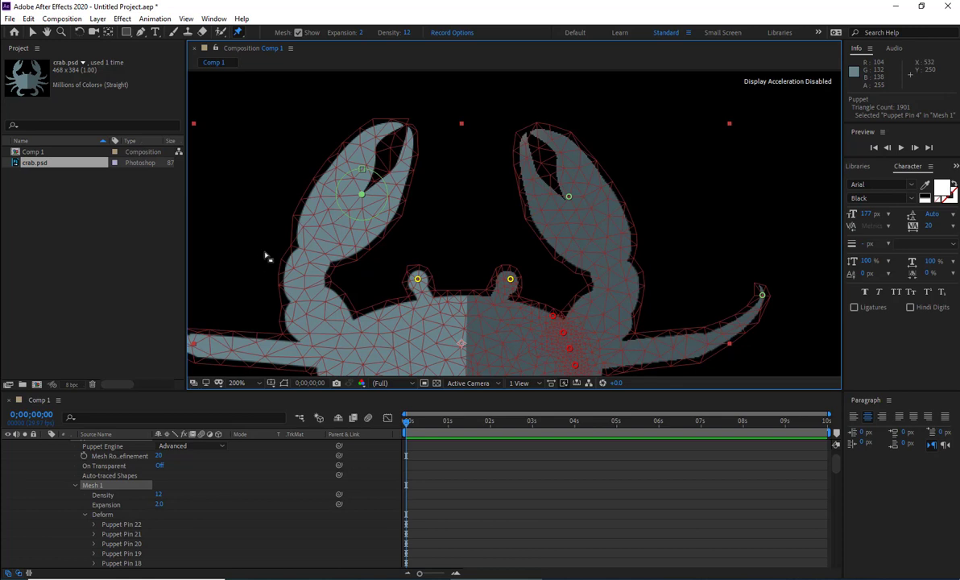
left_click(361, 33)
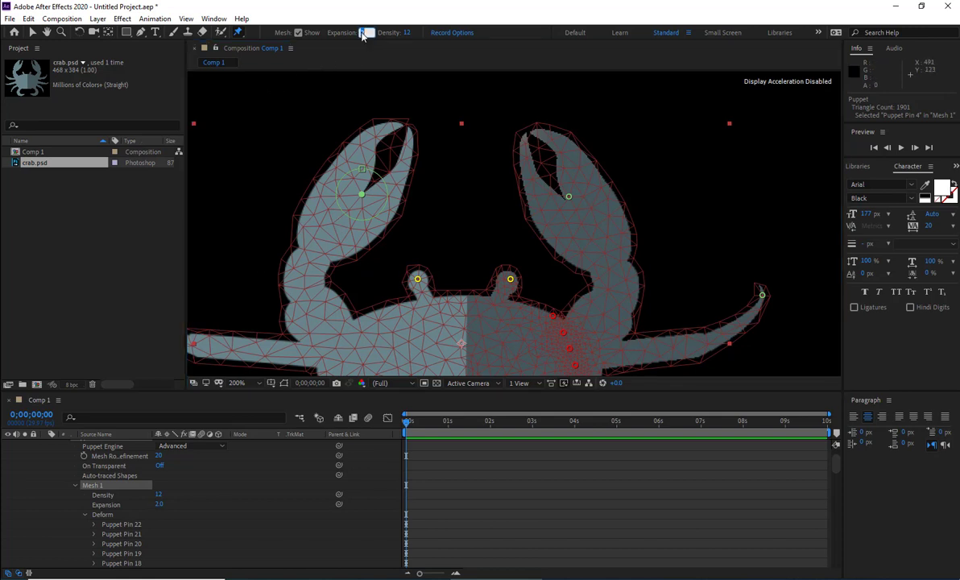
type("0")
key("Return")
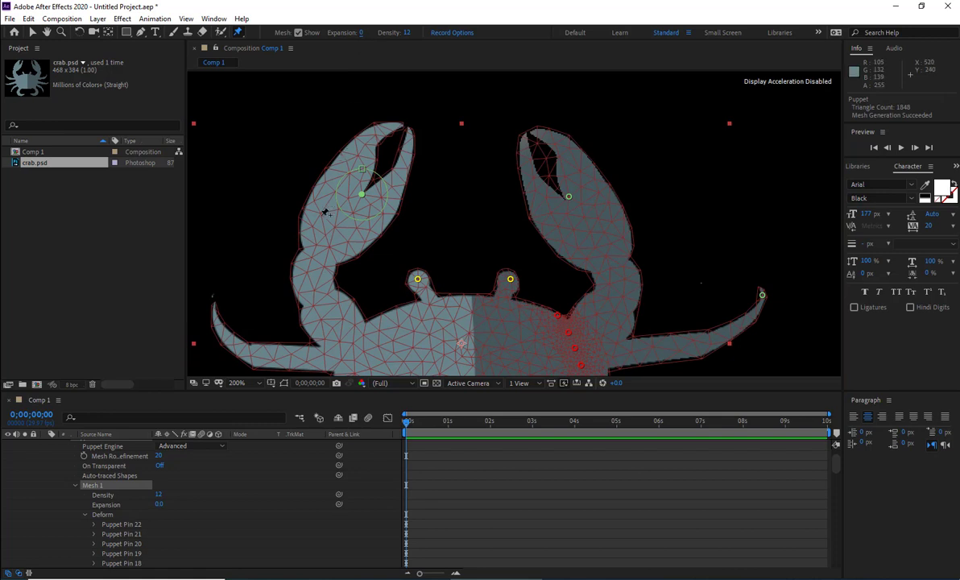
Step: Try a mesh Expansion of 3, return from the crab.psd layer view to Comp 1, and re-enable view refresh
left_click(366, 33)
type("3")
key("Return")
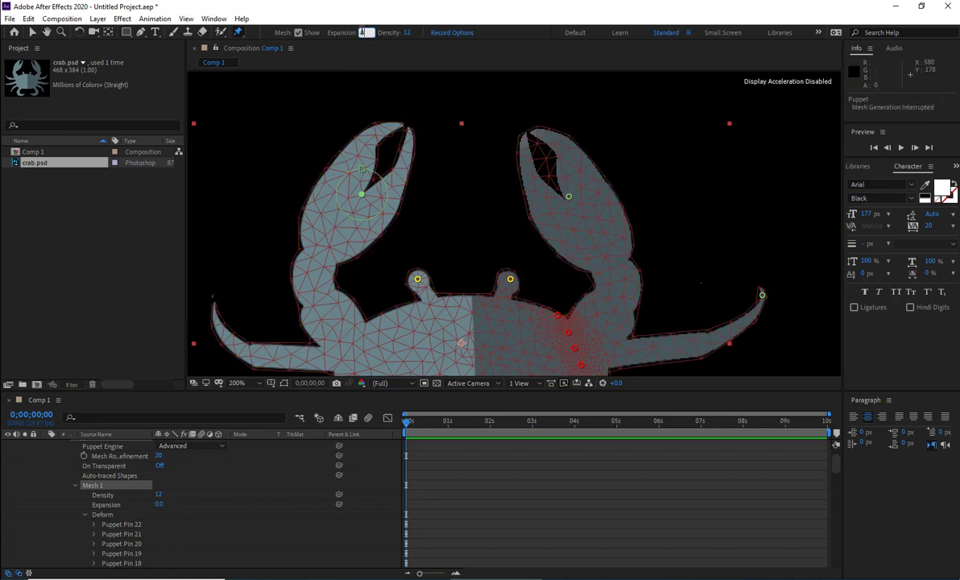
key("KP_Enter")
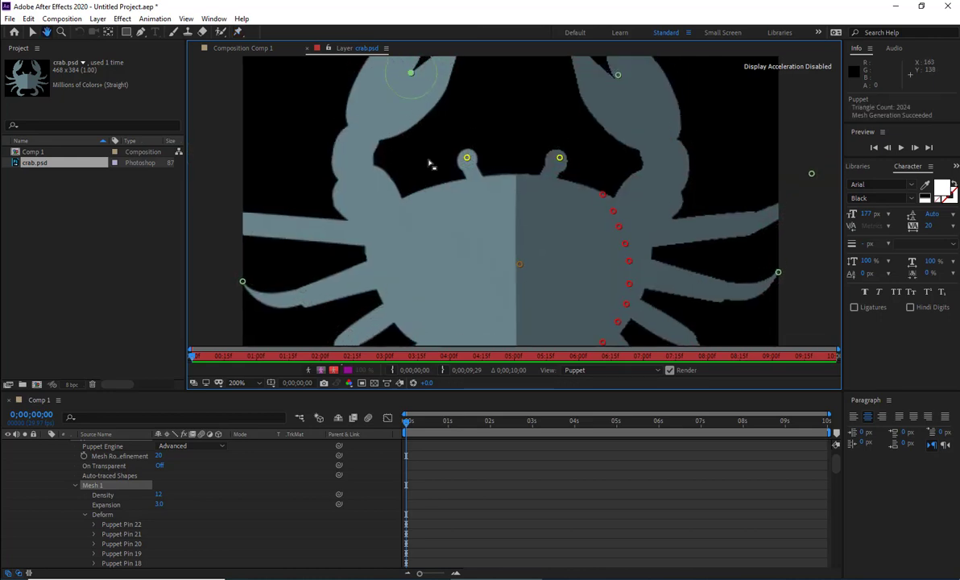
left_click(262, 47)
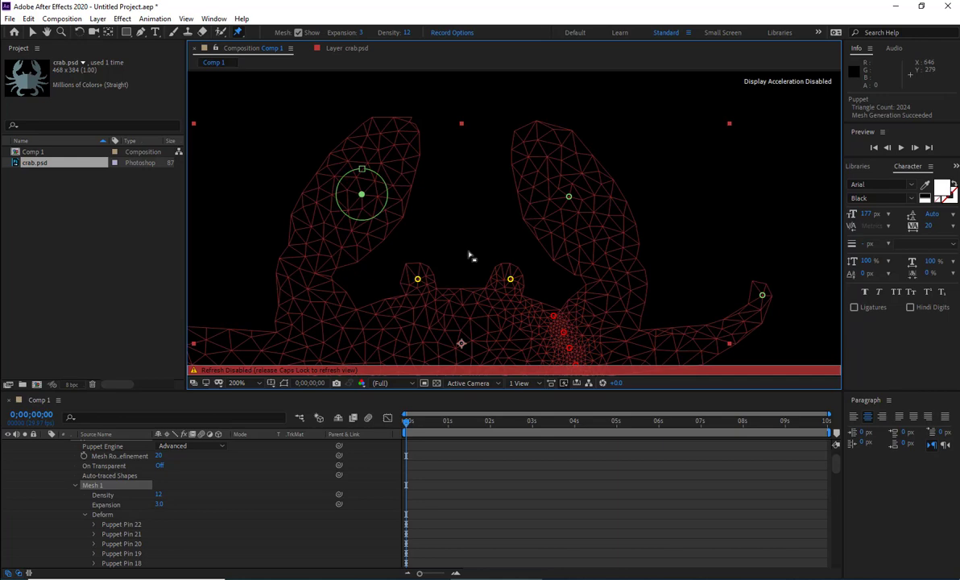
key("Caps_Lock")
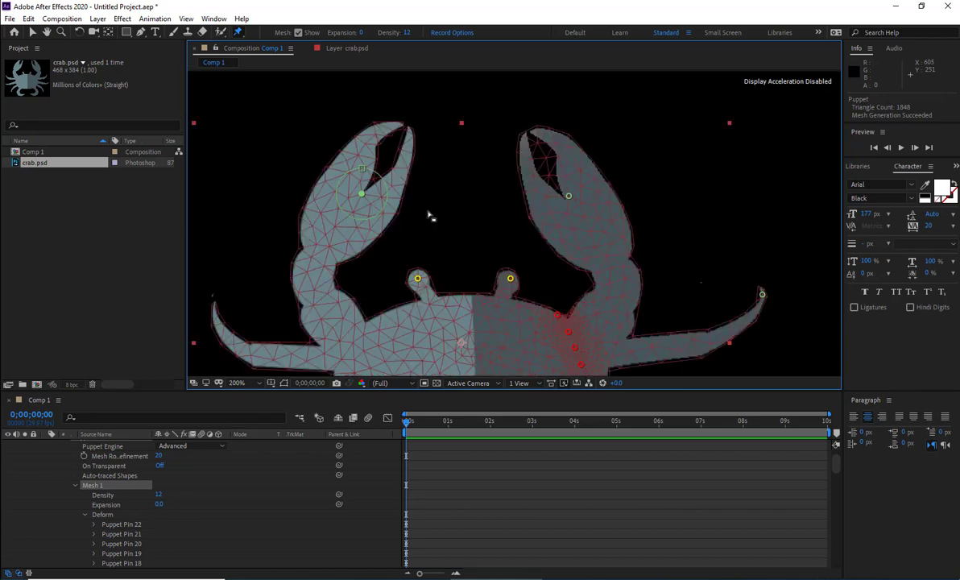
Step: Try mesh Expansion values of 3 and 5 while viewing the left claw up close
key("period")
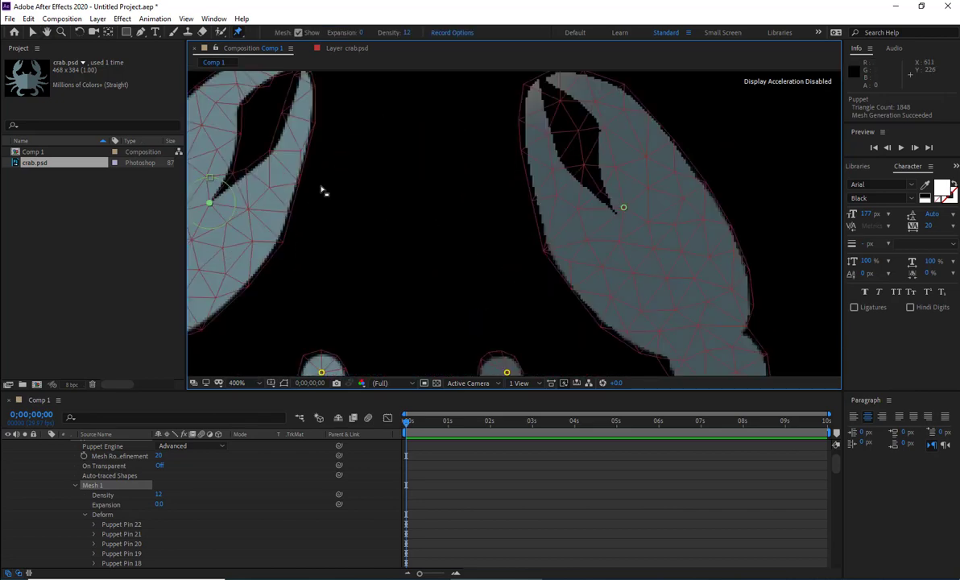
left_click_drag(303, 171, 514, 216)
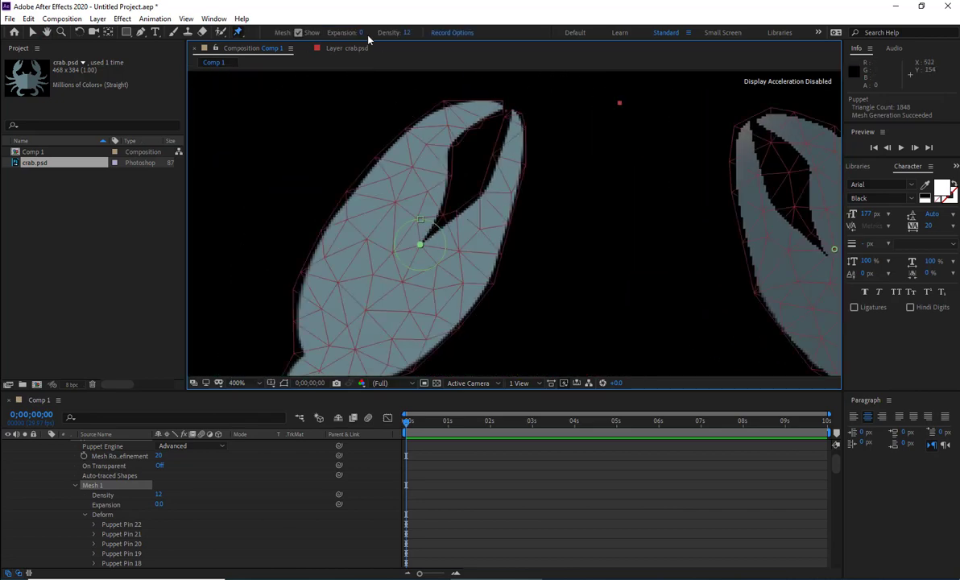
left_click(364, 33)
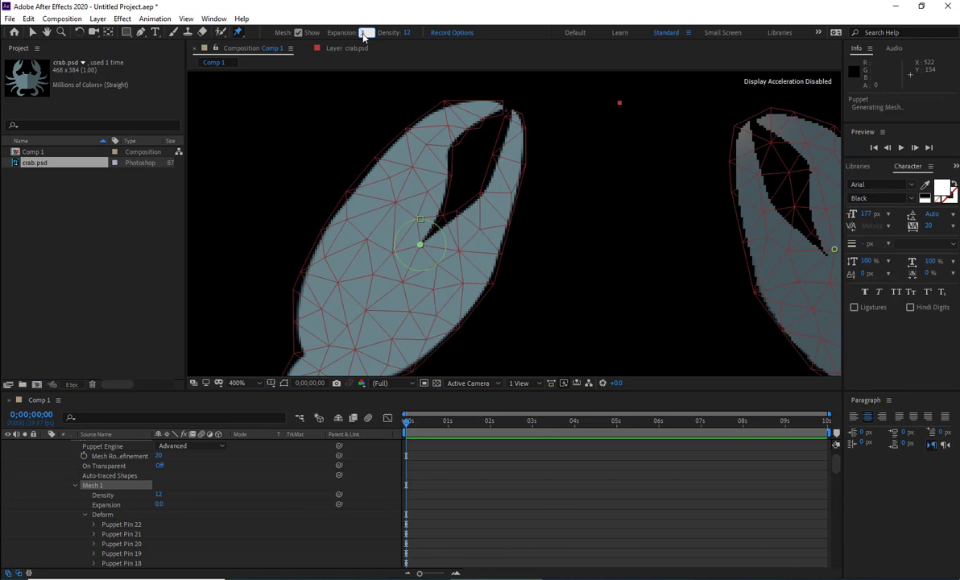
key("Return")
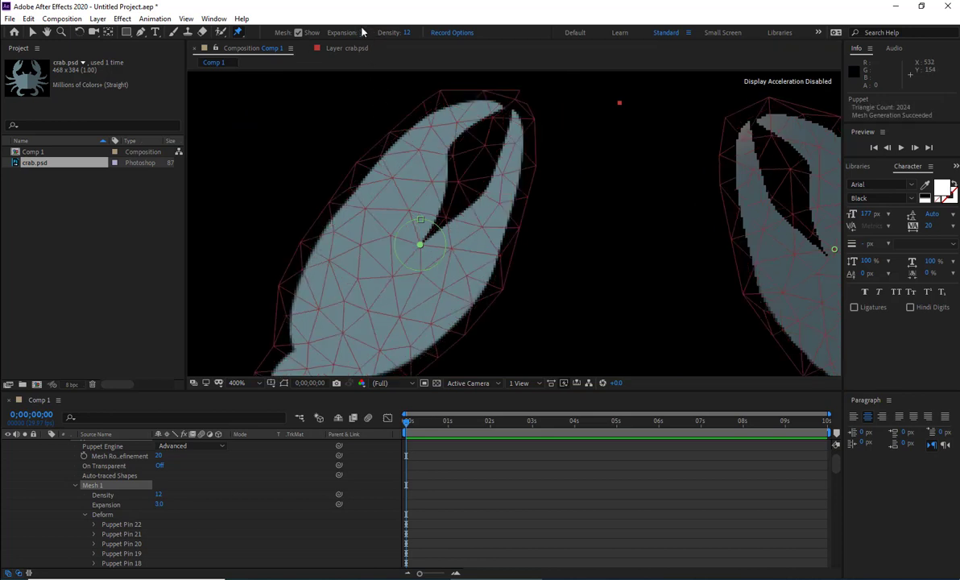
left_click_drag(363, 33, 366, 32)
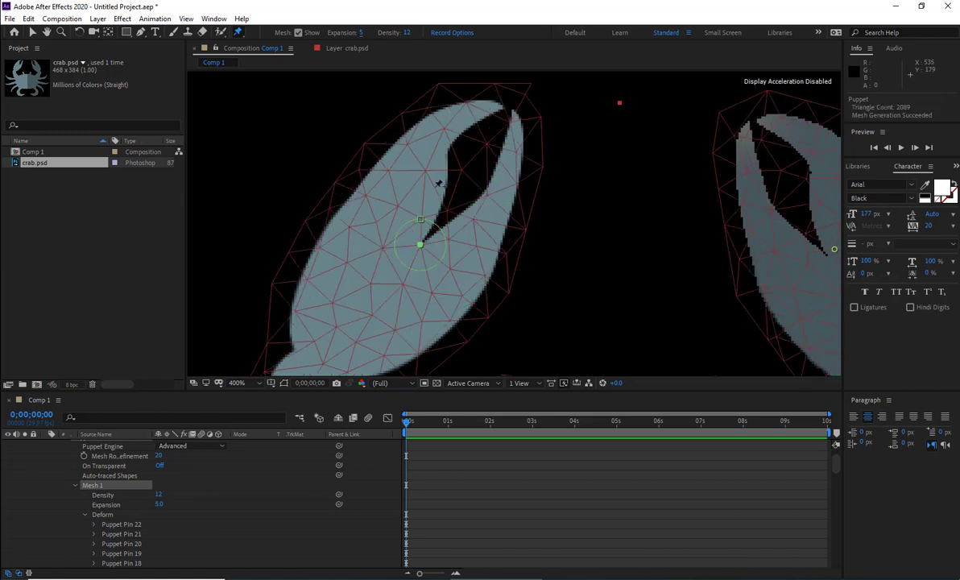
Step: Try a negative mesh Expansion of -3 on the crab, and reset it to 0
left_click(362, 34)
type("-3")
key("Return")
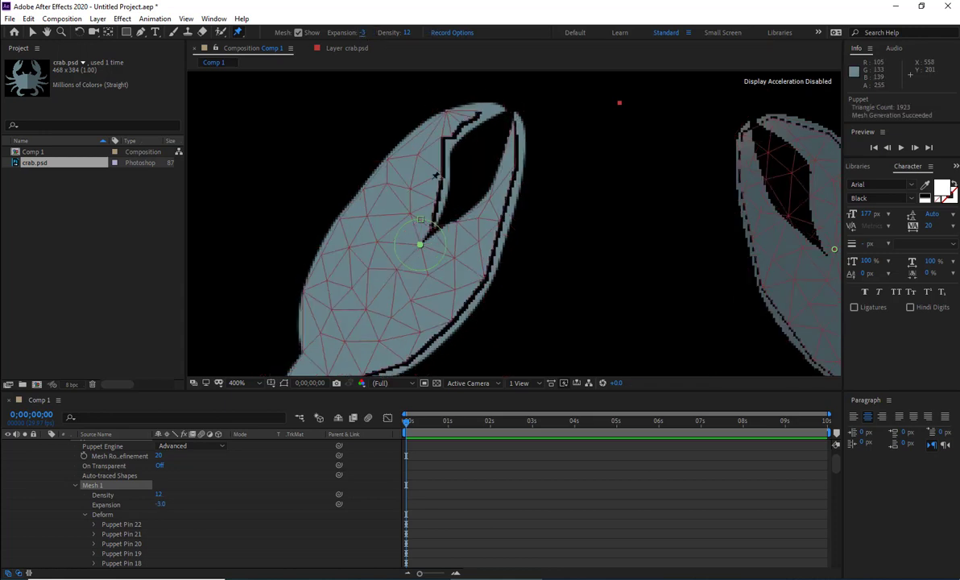
left_click(364, 34)
type("0")
key("Return")
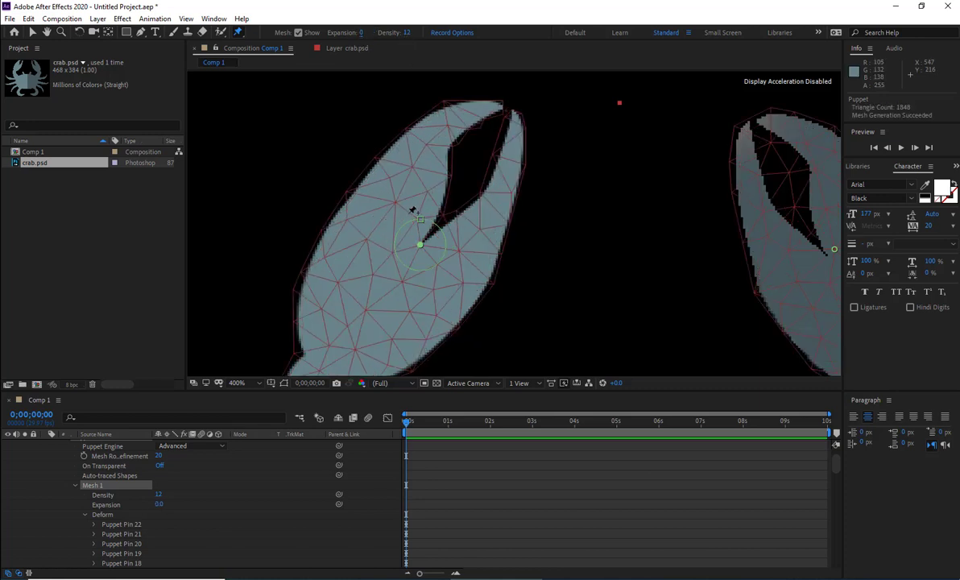
Step: Try a sparser puppet mesh with Density 5, and restore the Density to 12
key("comma")
left_click_drag(467, 239, 388, 156)
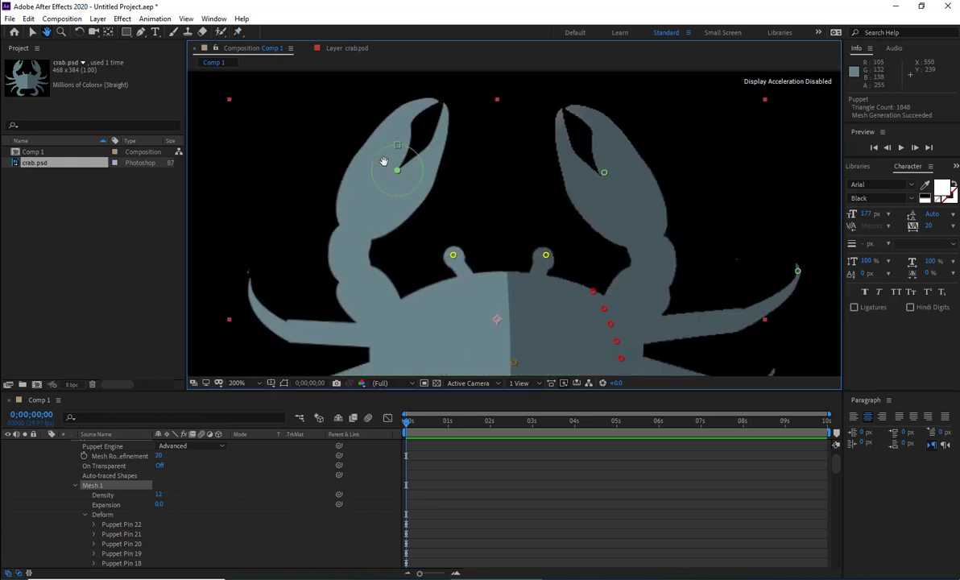
left_click(410, 32)
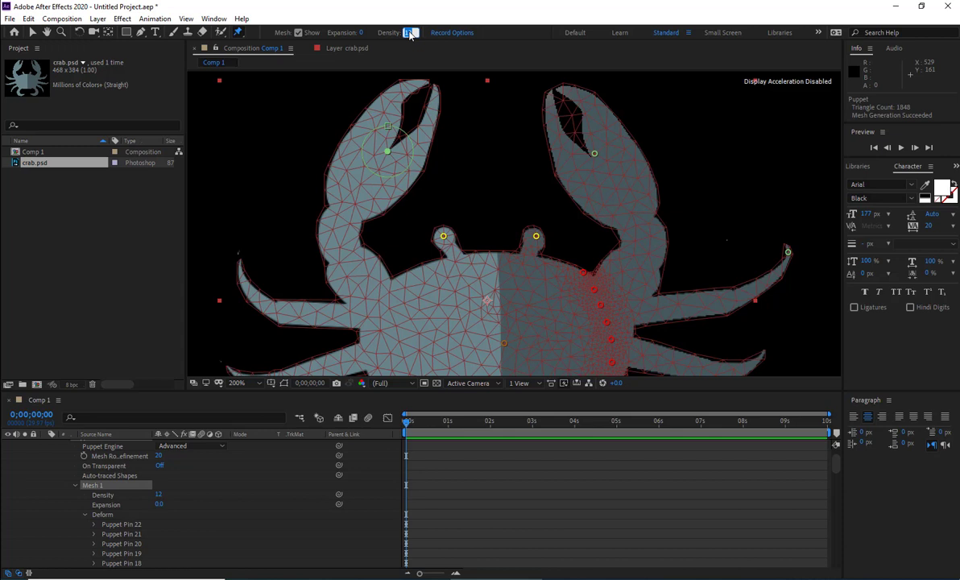
type("5")
key("Return")
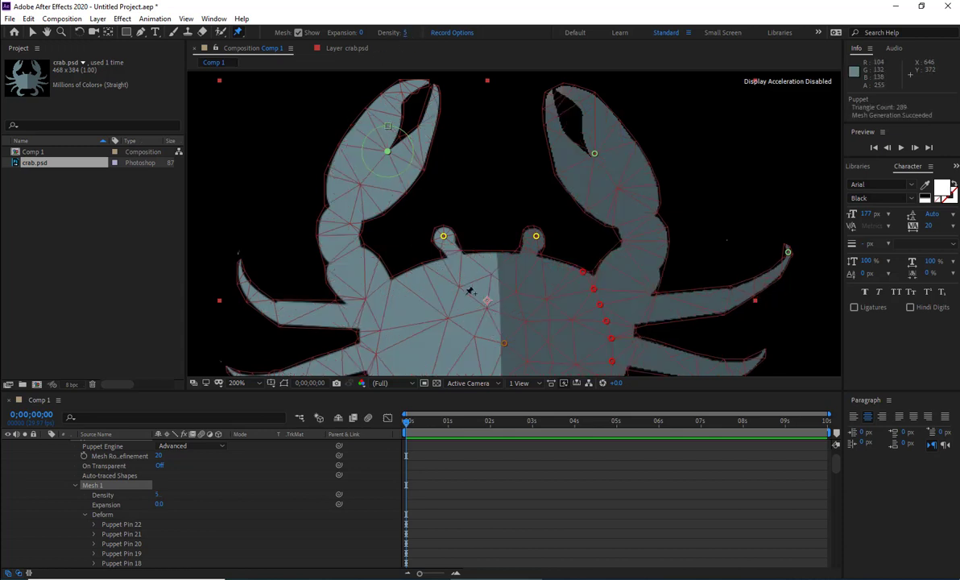
left_click(405, 33)
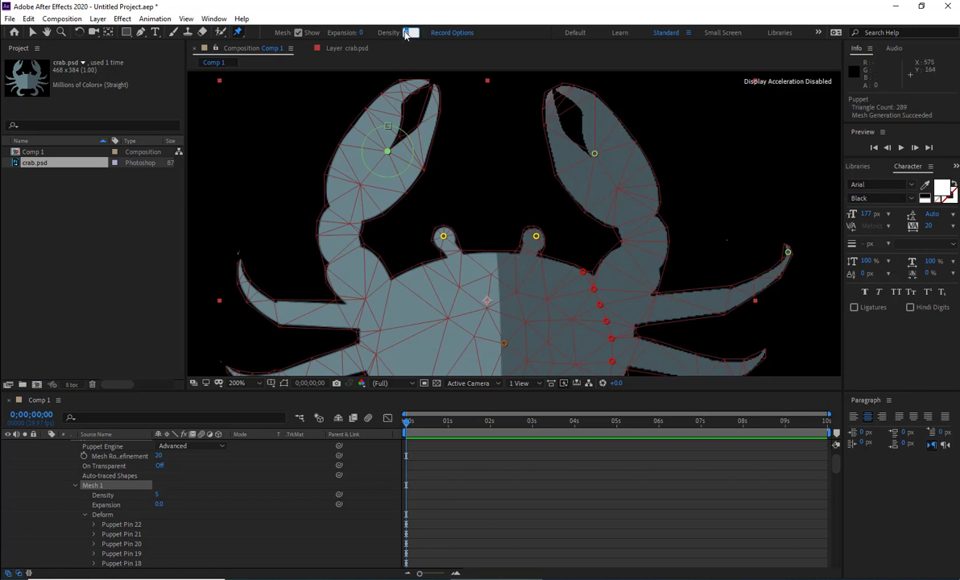
type("12")
key("Return")
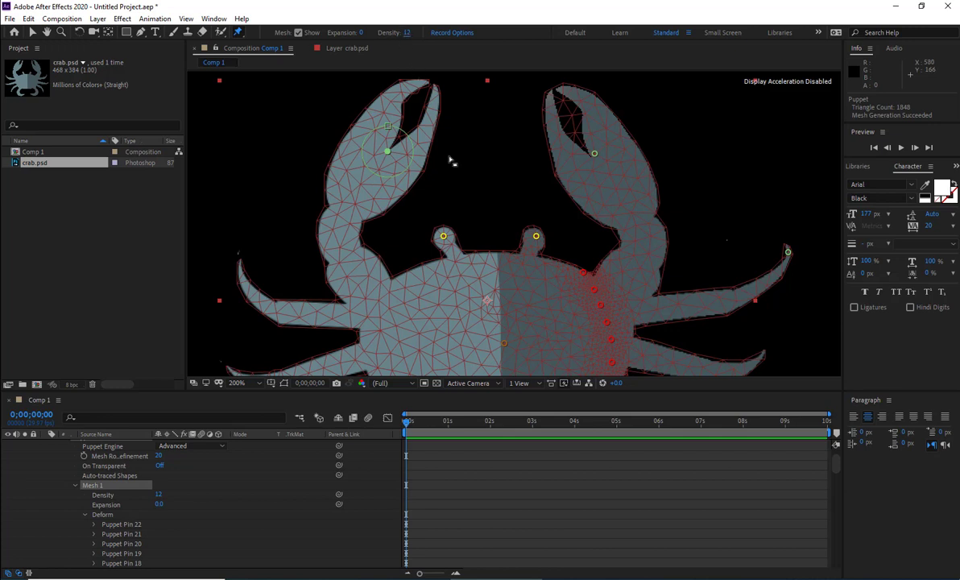
Step: Preview and scrub through the first seconds of Comp 1 with the whole crab in view, and return the playhead to 0;00;00;00
key("comma")
left_click_drag(463, 287, 394, 250)
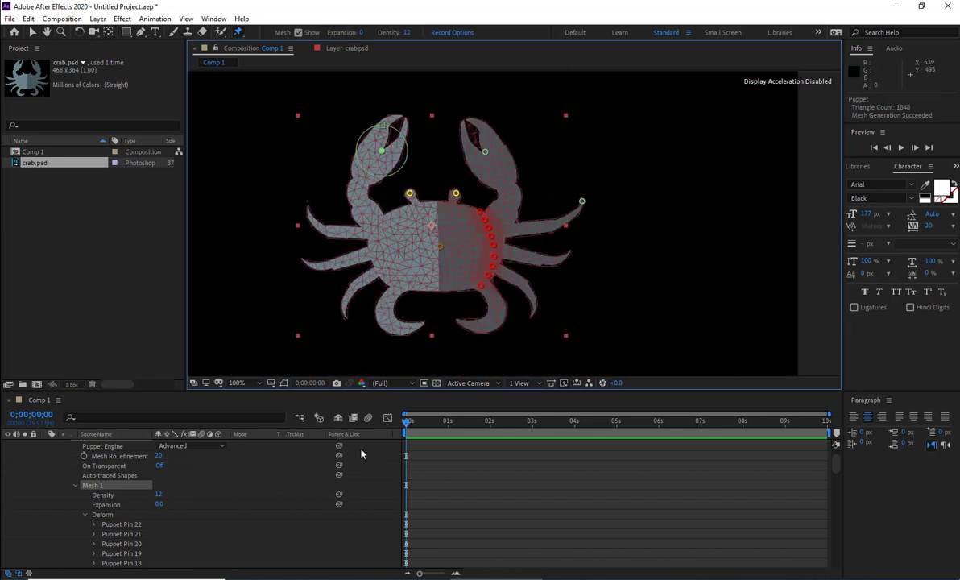
left_click_drag(408, 424, 453, 425)
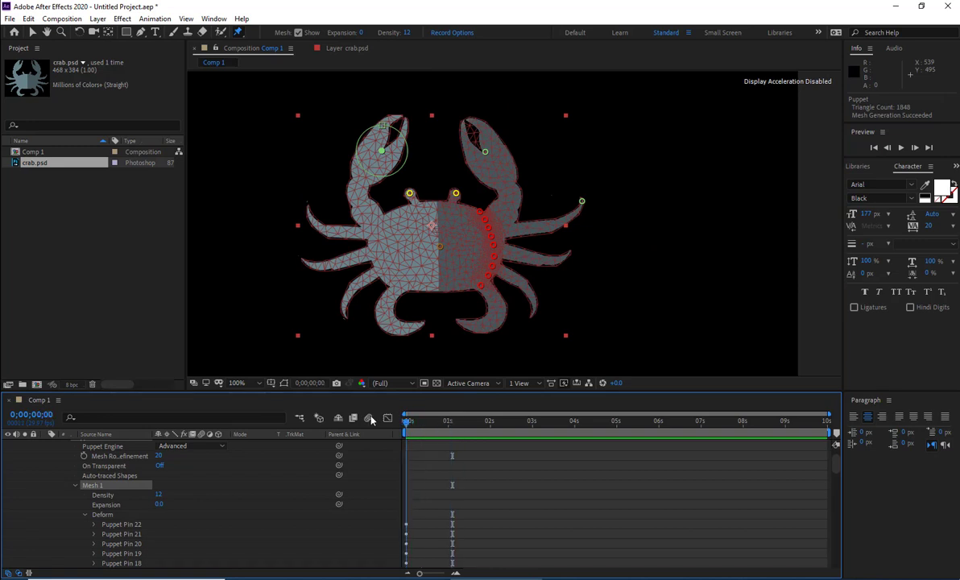
left_click_drag(453, 425, 406, 429)
key("space")
mouse_move(551, 424)
left_mouse_down()
mouse_move(406, 426)
mouse_move(532, 426)
left_mouse_up()
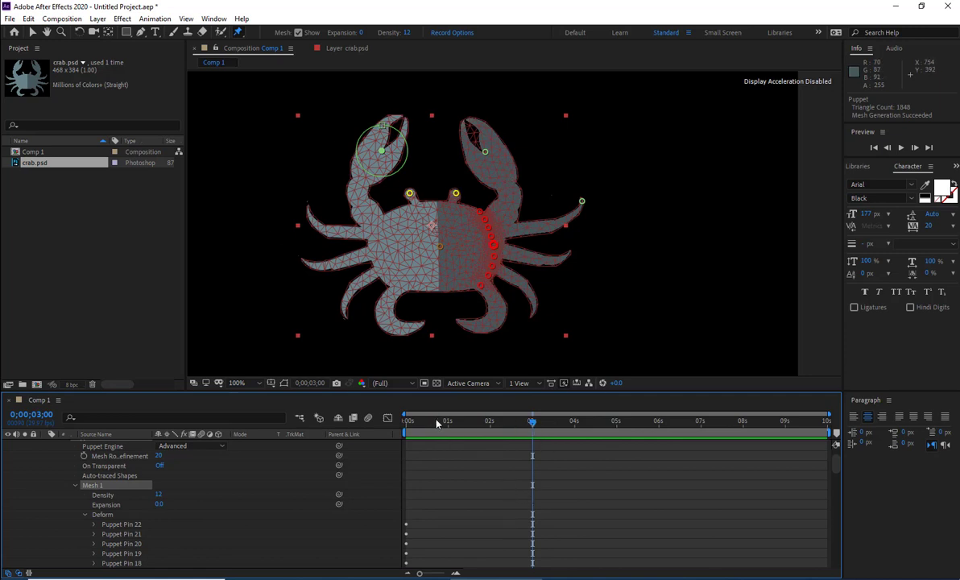
left_click_drag(459, 420, 374, 419)
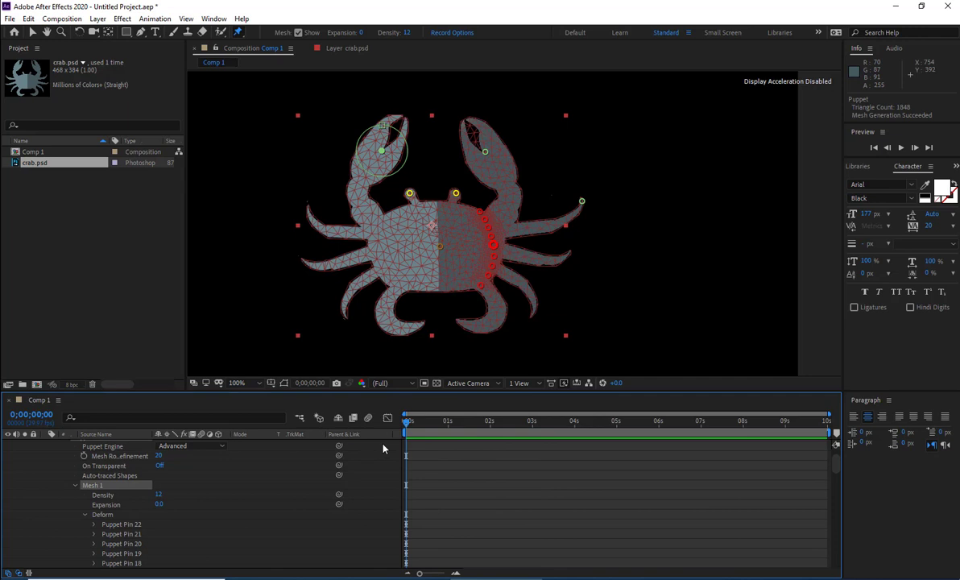
Step: Move the playhead to 0;00;02;29 and spread both claws outward by repositioning their puppet pins
left_click_drag(411, 427, 531, 421)
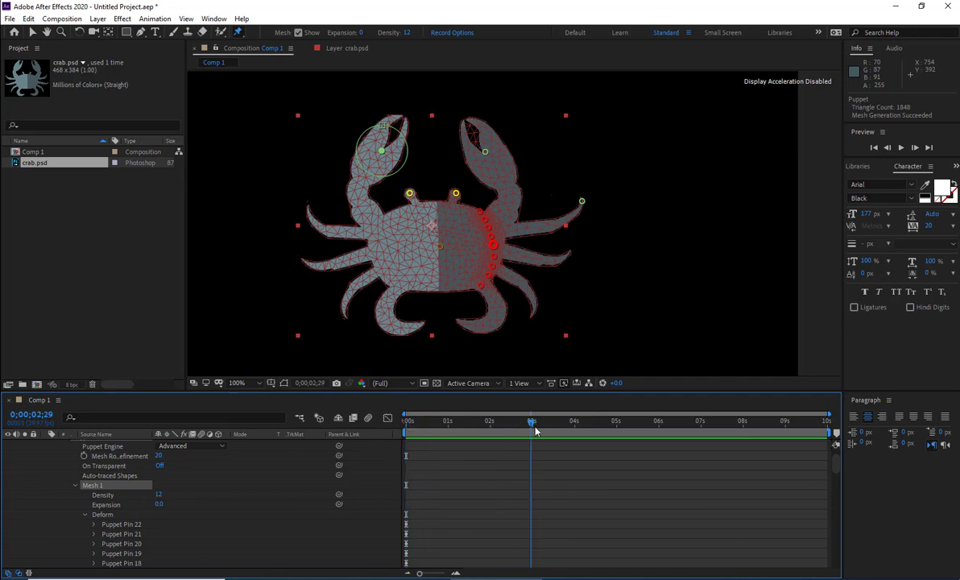
left_click_drag(485, 151, 526, 145)
left_click_drag(382, 151, 338, 149)
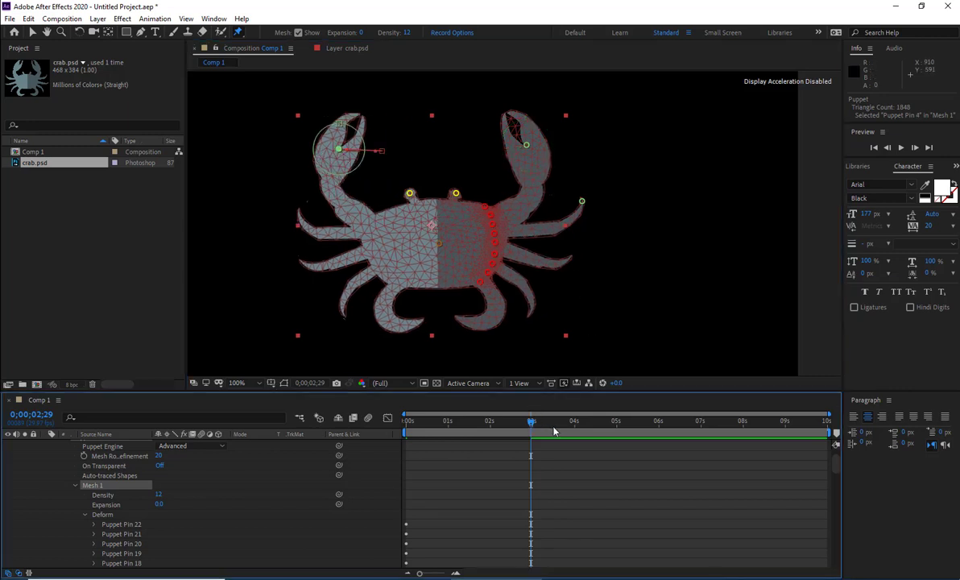
Step: At 0;00;04;06, rotate the puppet pins of both claws so that the pincers turn inward toward each other
left_click_drag(533, 423, 583, 436)
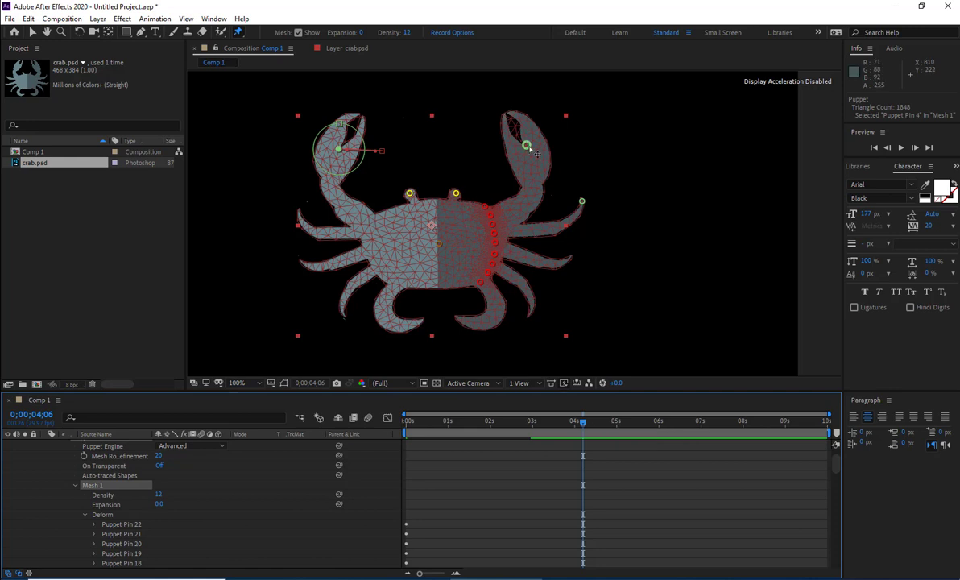
left_click(530, 148)
left_click_drag(502, 138, 499, 171)
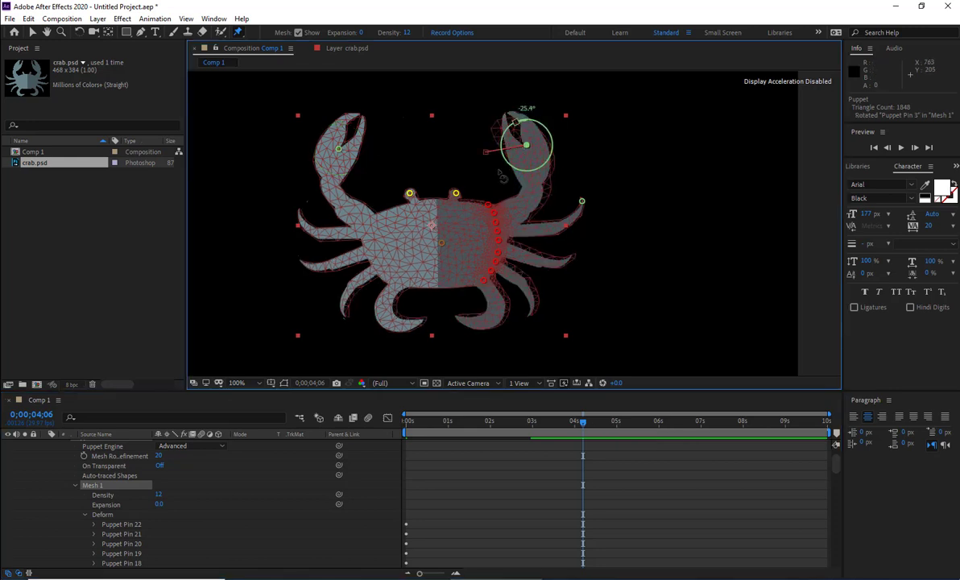
left_click(339, 150)
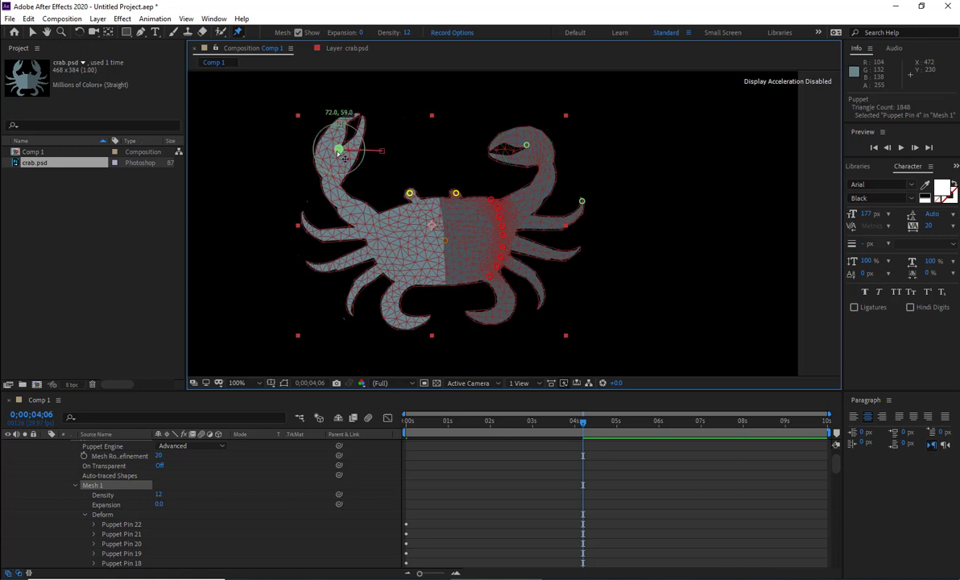
left_click_drag(367, 160, 362, 177)
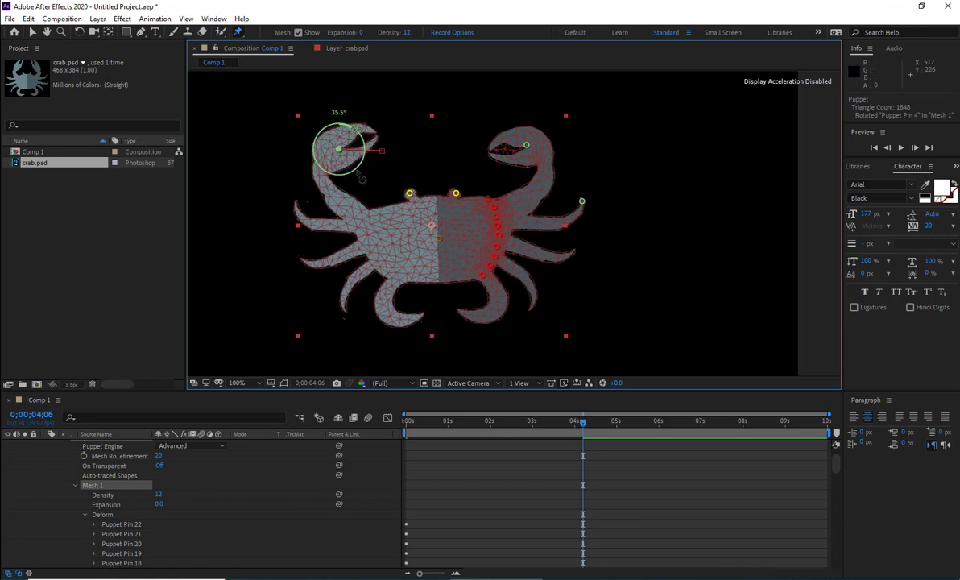
Step: Scrub back to the start of Comp 1 and play the claw animation through to about 0;00;05;20
key("Page_Up")
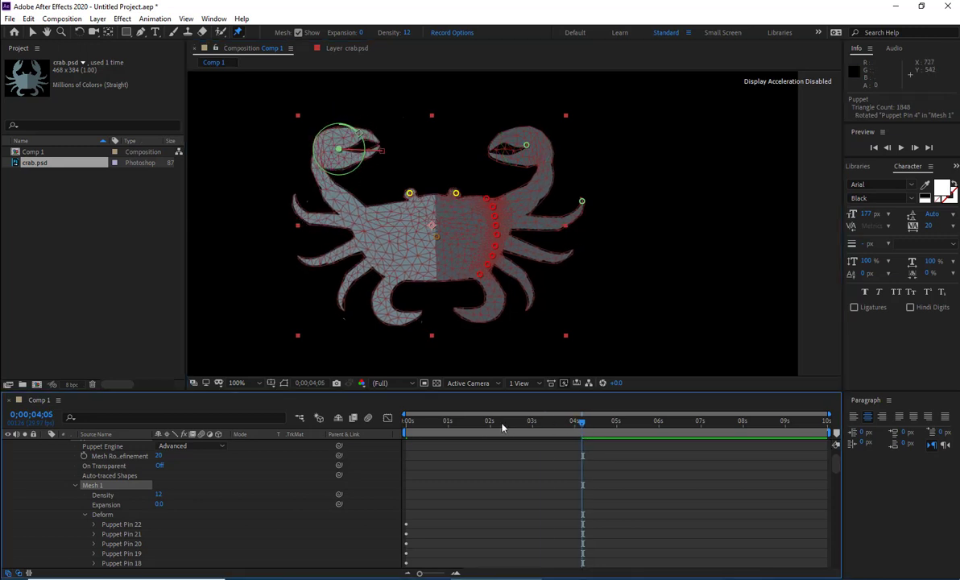
left_click_drag(502, 427, 358, 396)
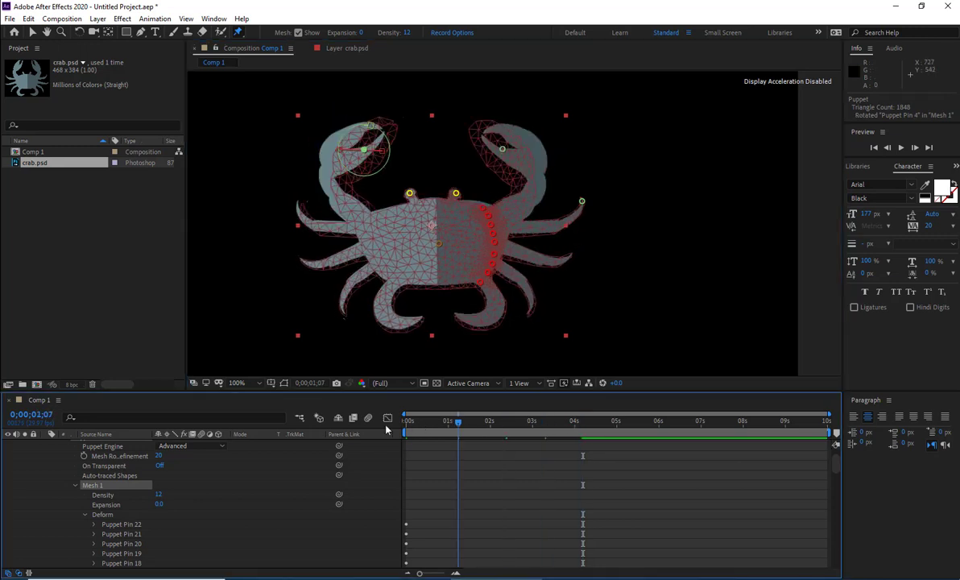
left_click(901, 149)
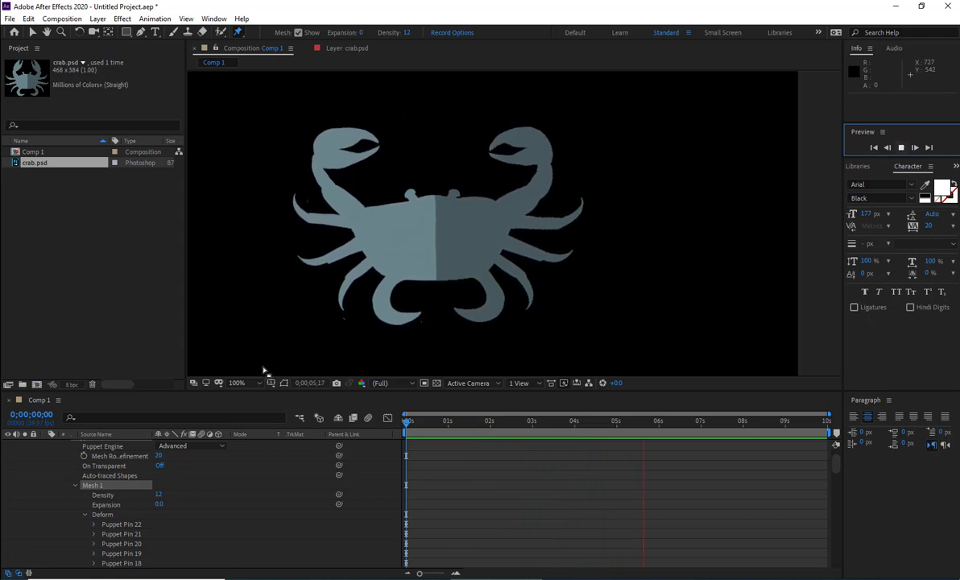
key("space")
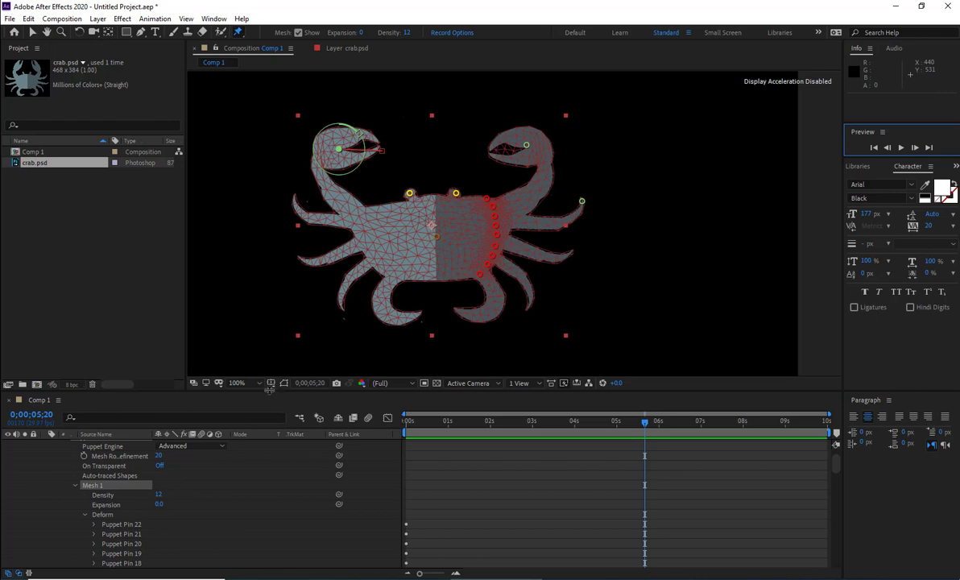
Step: Enlarge the timeline area and examine the keyframes under Mesh 1's Deform group, collapsing the individual puppet pins
left_click_drag(269, 391, 278, 277)
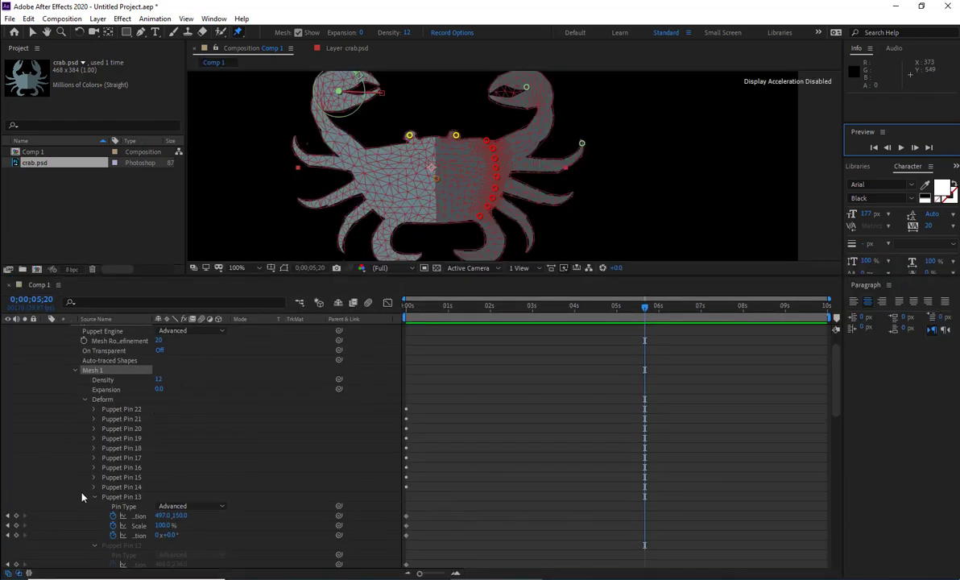
left_click(93, 497)
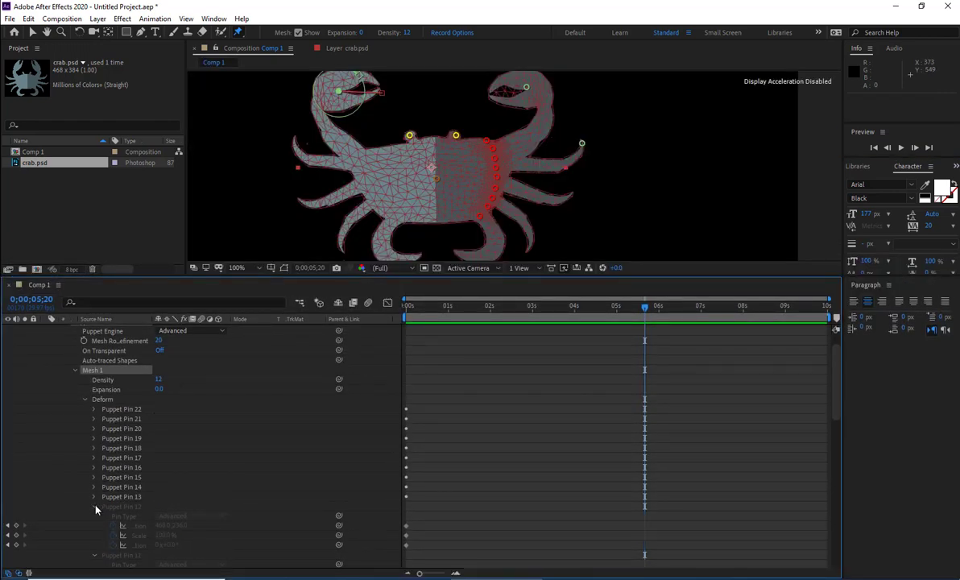
left_click(94, 506)
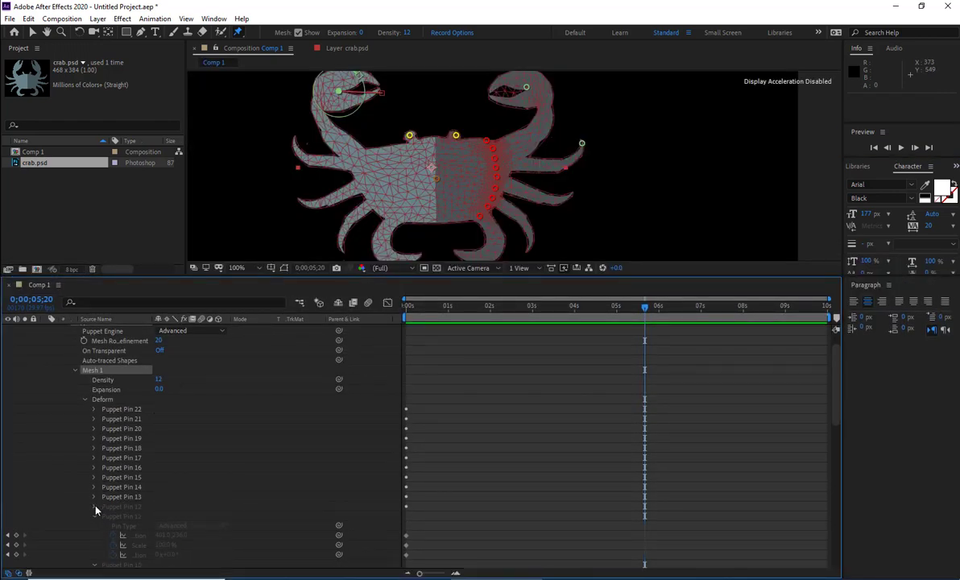
left_click(86, 399)
left_click(76, 399)
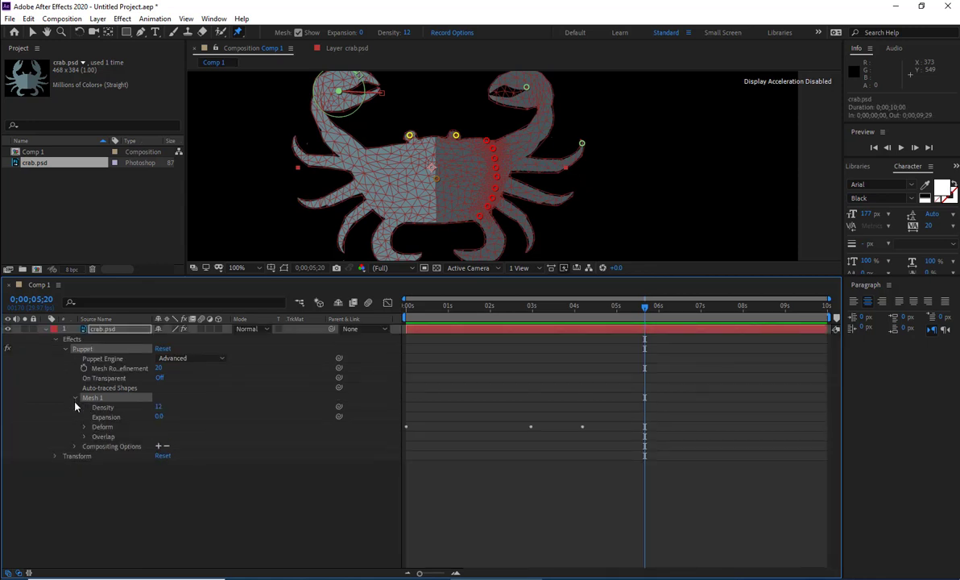
left_click(83, 427)
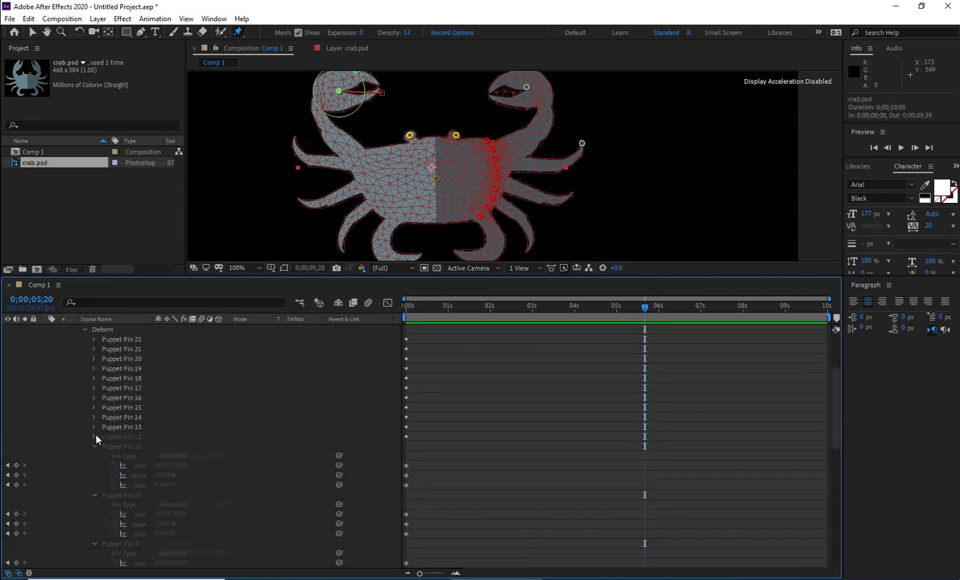
left_click(93, 456)
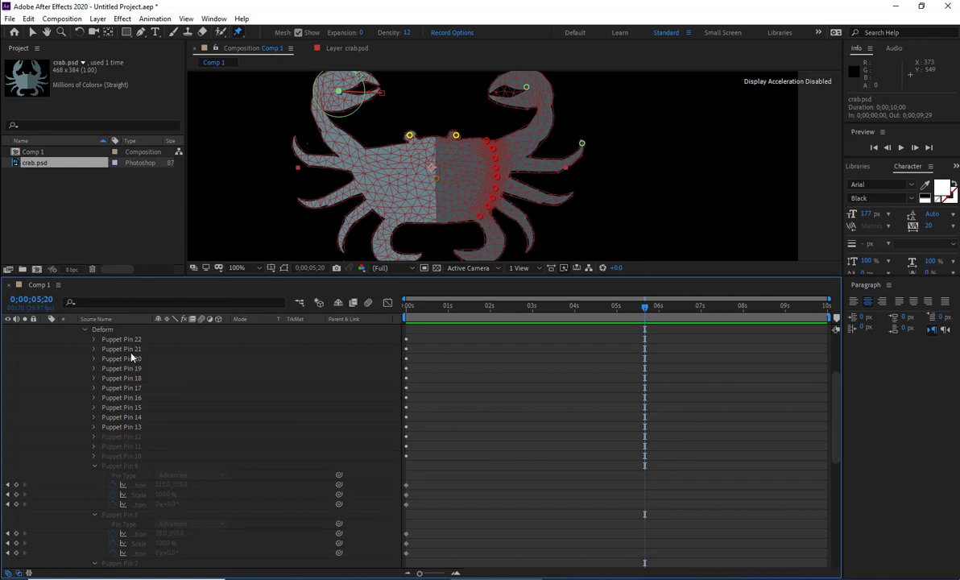
left_click(84, 331)
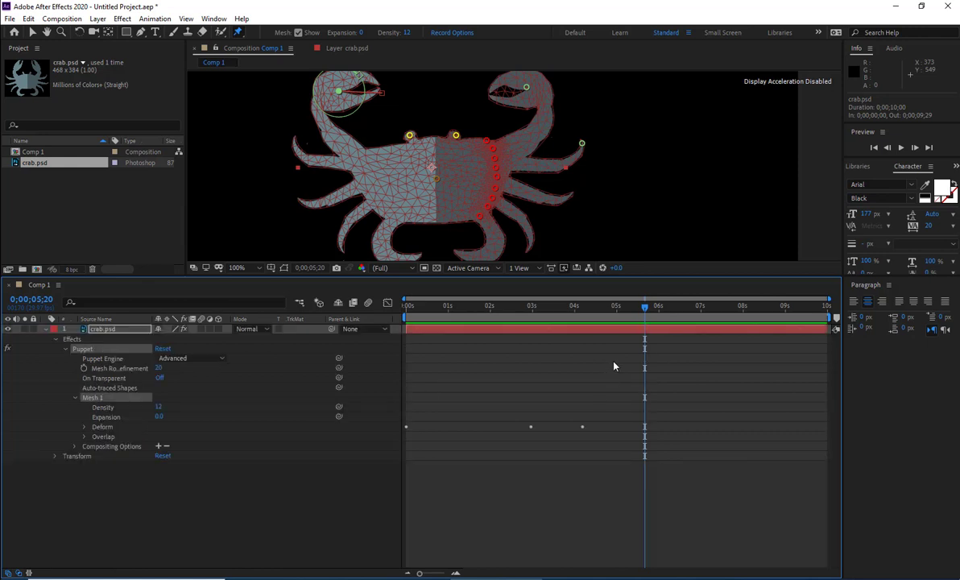
Step: Undo the claw pin moves and rotations, and return the playhead to 0;00;00;00
key("ctrl+z")
key("ctrl+z")
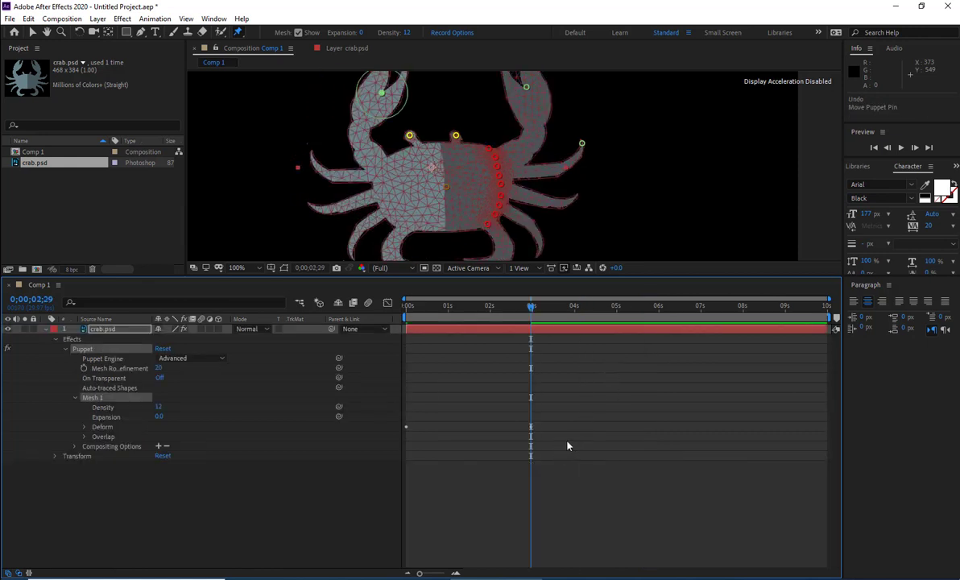
left_click_drag(522, 307, 411, 304)
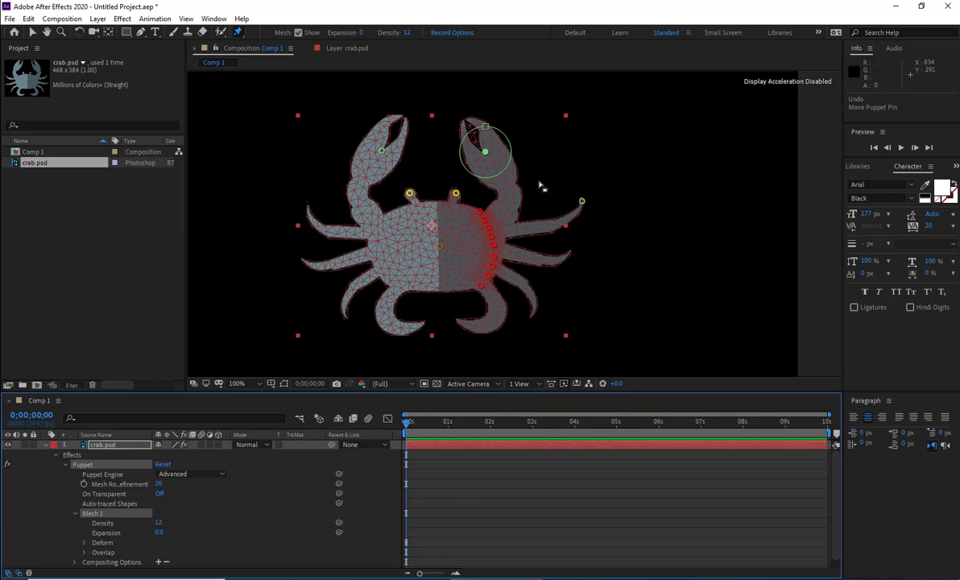
Step: Try recording a motion and rotating the puppet pin on the crab's darker claw, and undo both changes
mouse_move(489, 163)
left_mouse_down()
mouse_move(542, 156)
mouse_move(512, 147)
mouse_move(515, 183)
left_mouse_up()
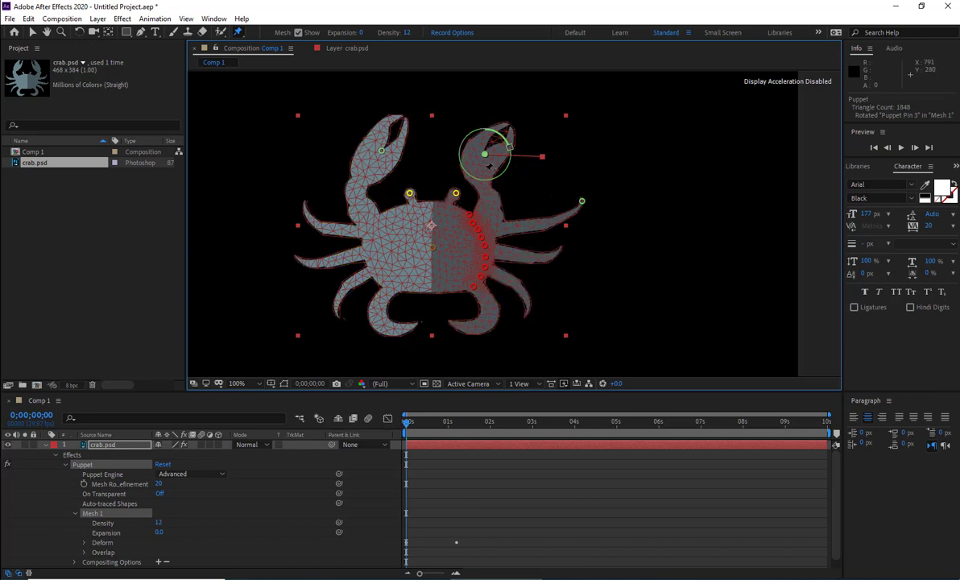
left_click(408, 421)
mouse_move(425, 426)
left_mouse_down()
mouse_move(487, 426)
mouse_move(417, 424)
left_mouse_up()
key("ctrl+z")
key("Home")
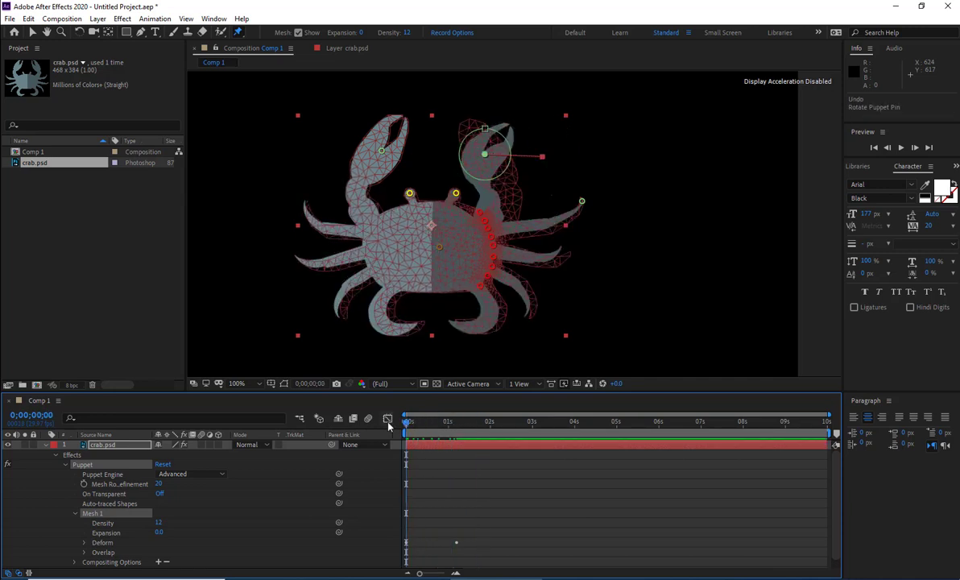
key("ctrl+z")
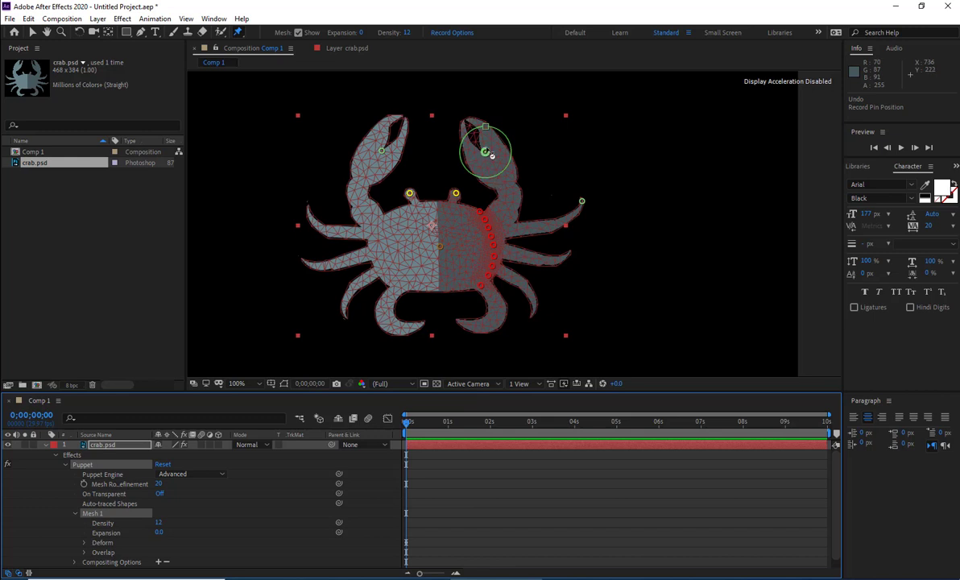
Step: Record about five seconds of side-to-side motion for the darker claw's puppet pin, preview it, and return the playhead to the start
mouse_move(485, 151)
left_mouse_down()
mouse_move(562, 148)
mouse_move(629, 162)
mouse_move(505, 156)
mouse_move(472, 163)
mouse_move(545, 162)
mouse_move(512, 156)
mouse_move(462, 167)
mouse_move(529, 161)
mouse_move(484, 154)
left_mouse_up()
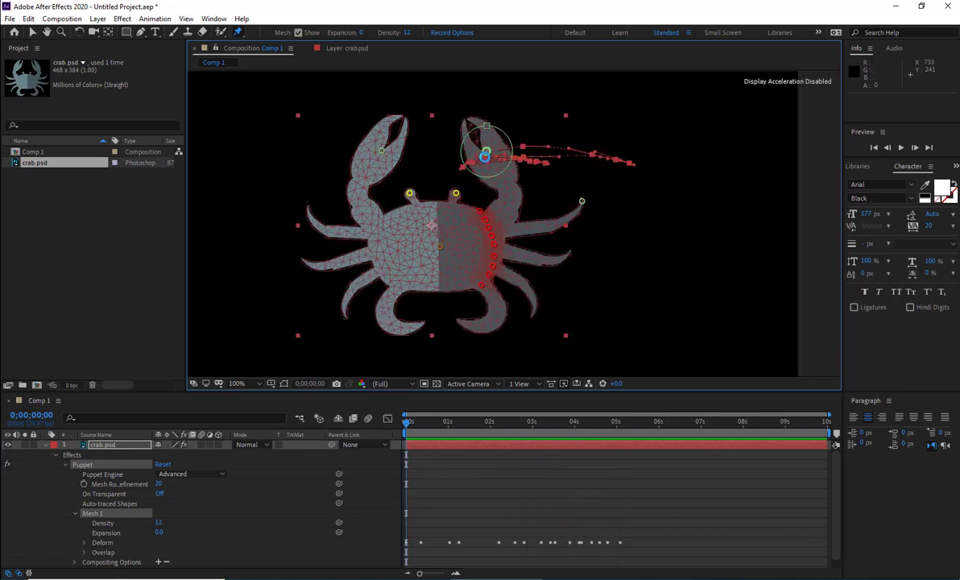
left_click(900, 148)
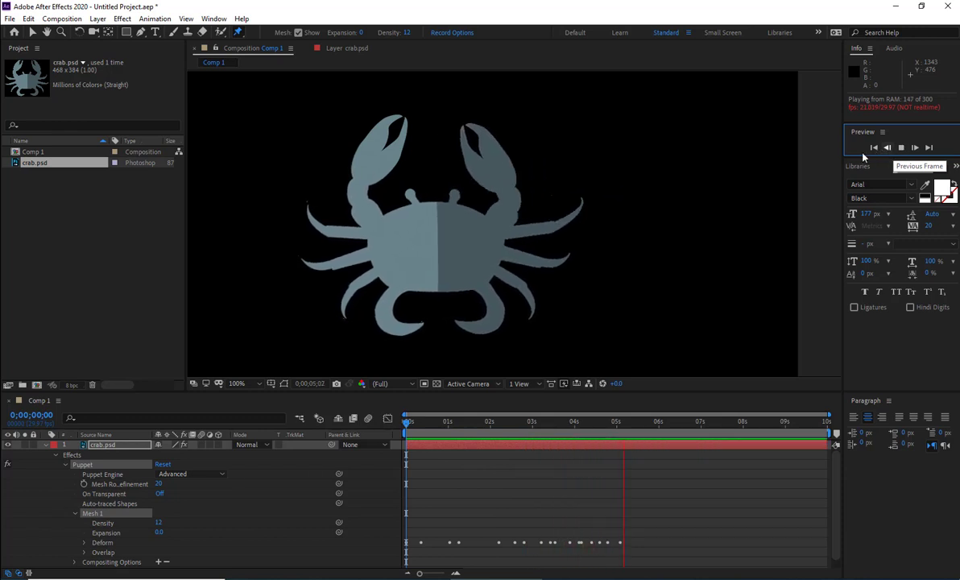
left_click(644, 426)
left_click_drag(644, 425, 349, 434)
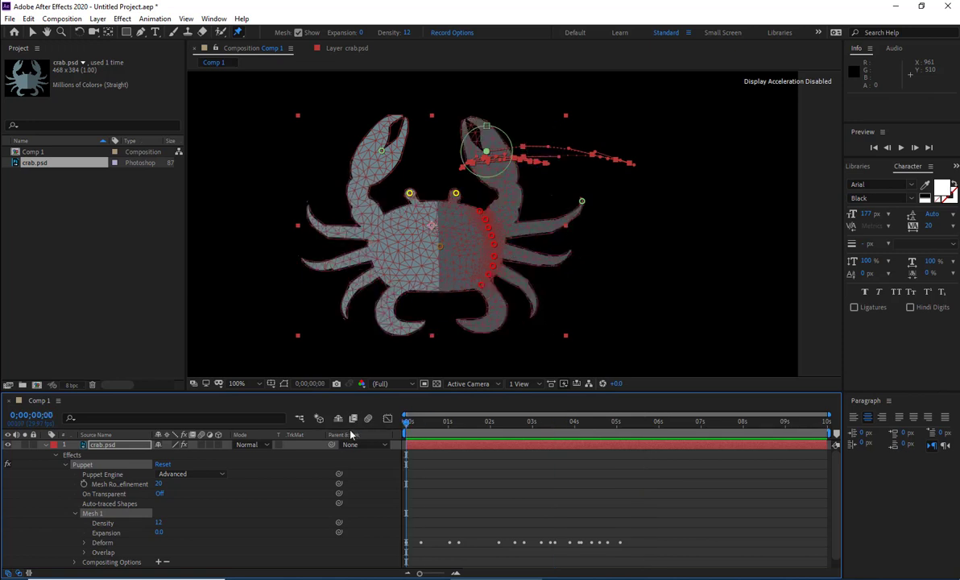
Step: Set the Puppet Record Options to Speed 100% and Smoothing 50
left_click(450, 33)
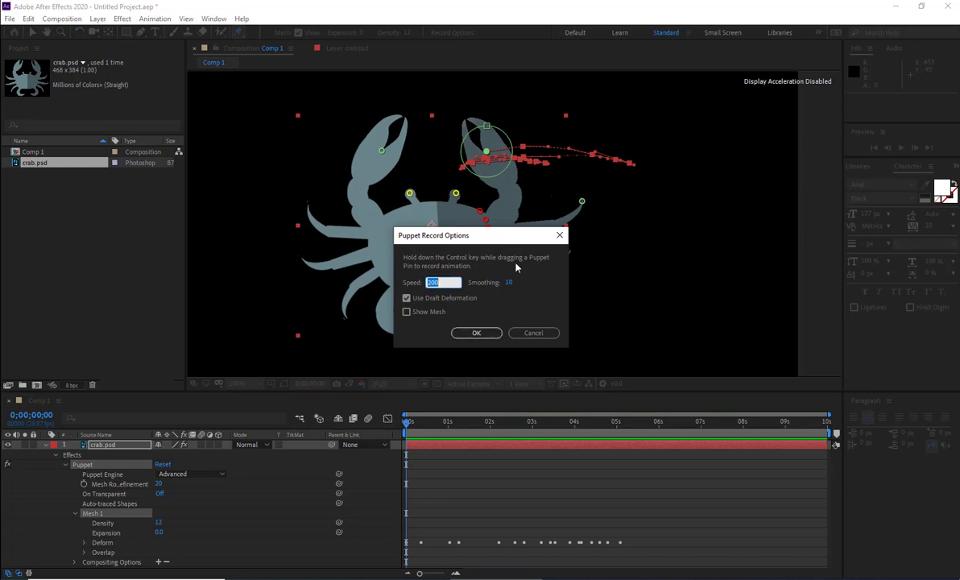
type("1")
key("Tab")
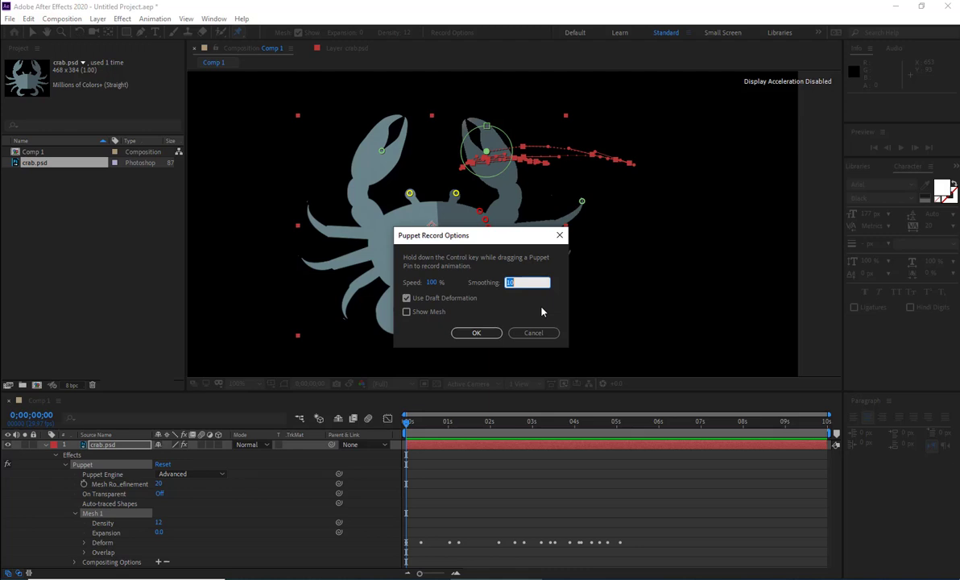
key("Return")
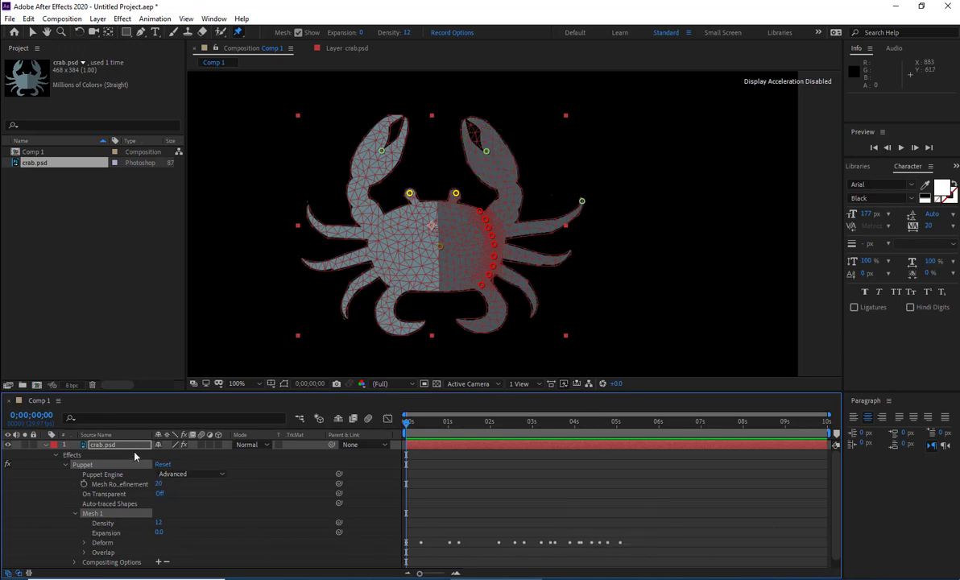
Step: Reveal the keyframed properties of crab.psd and delete the recorded position keyframes of Puppet Pin 3 after the first frame
key("u")
key("u")
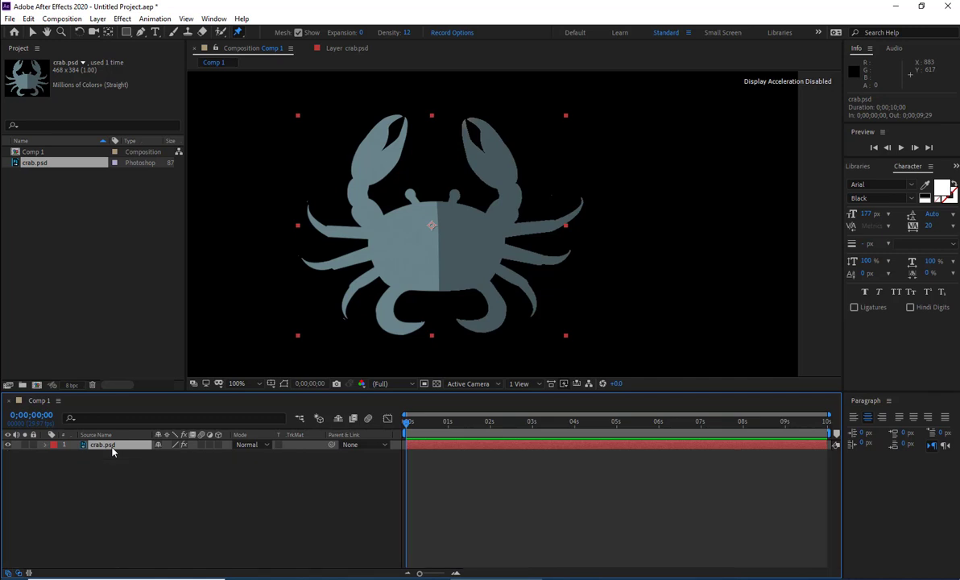
key("u")
scroll(522, 517, "down", 3)
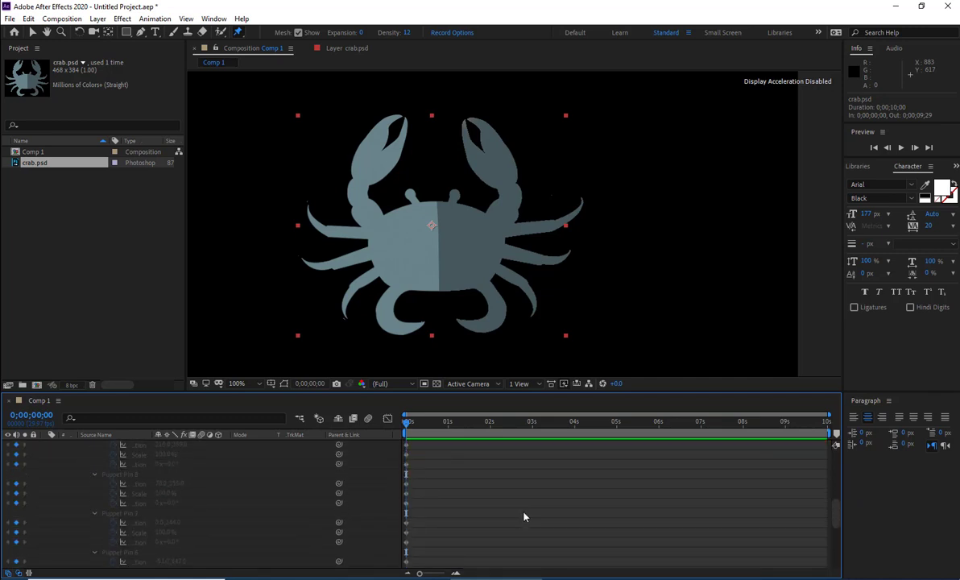
scroll(522, 517, "down", 5)
left_click_drag(672, 515, 419, 562)
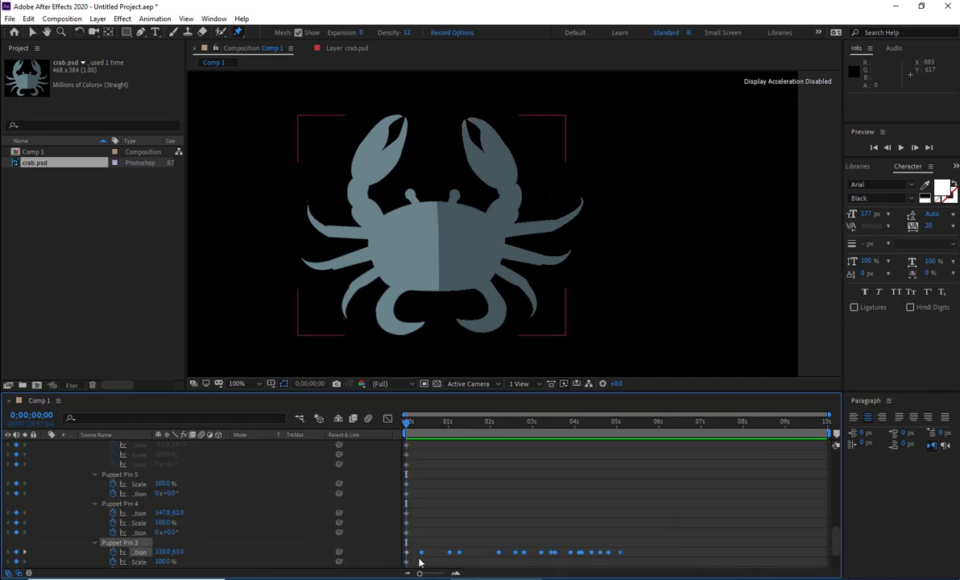
key("Delete")
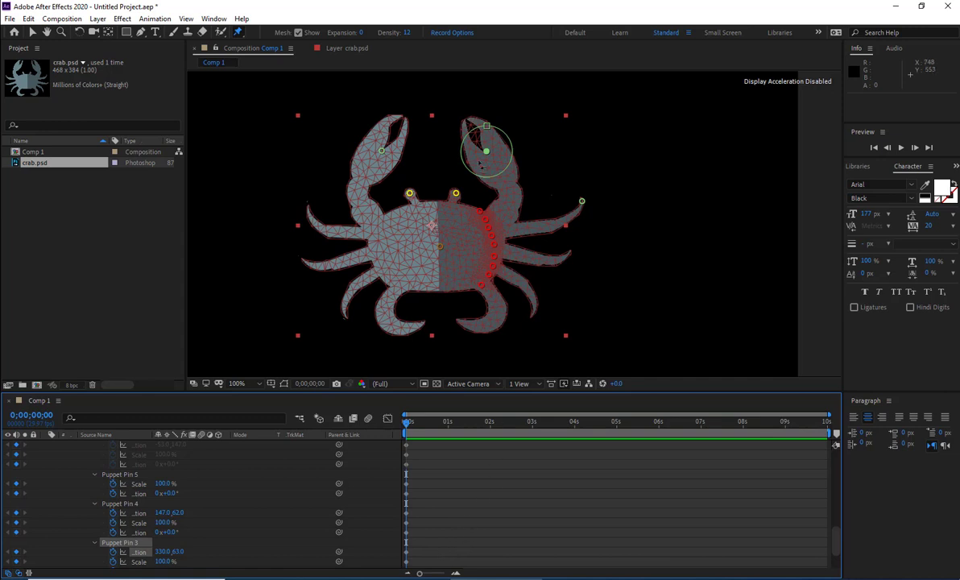
Step: Check the Puppet Record Options and record a new side-to-side motion of about four seconds for the darker claw's pin
left_click(449, 33)
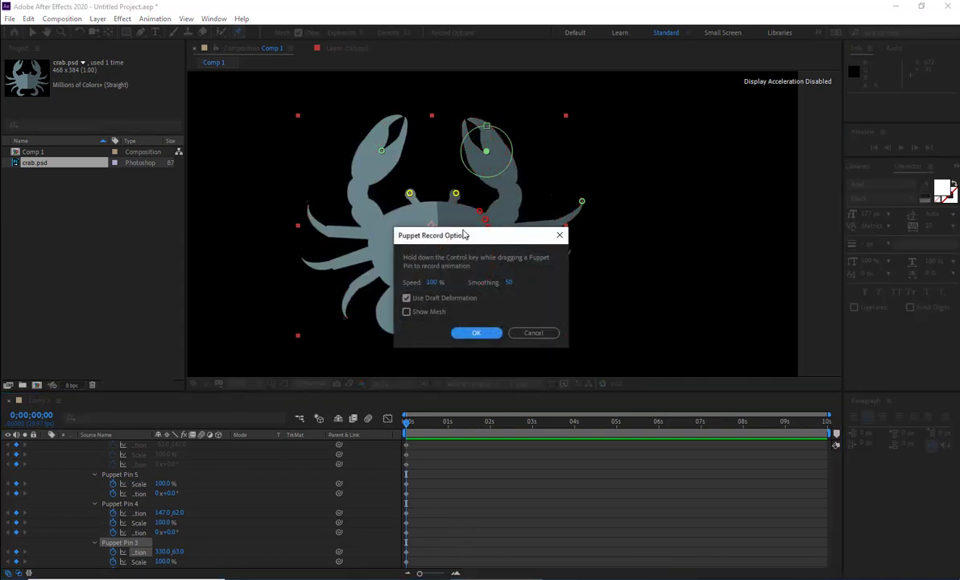
left_click(433, 283)
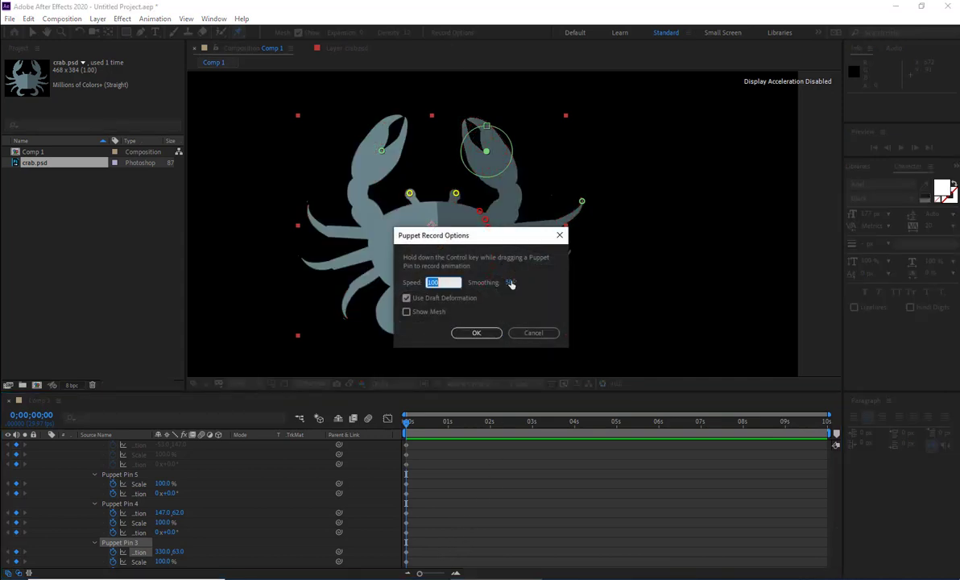
left_click(488, 333)
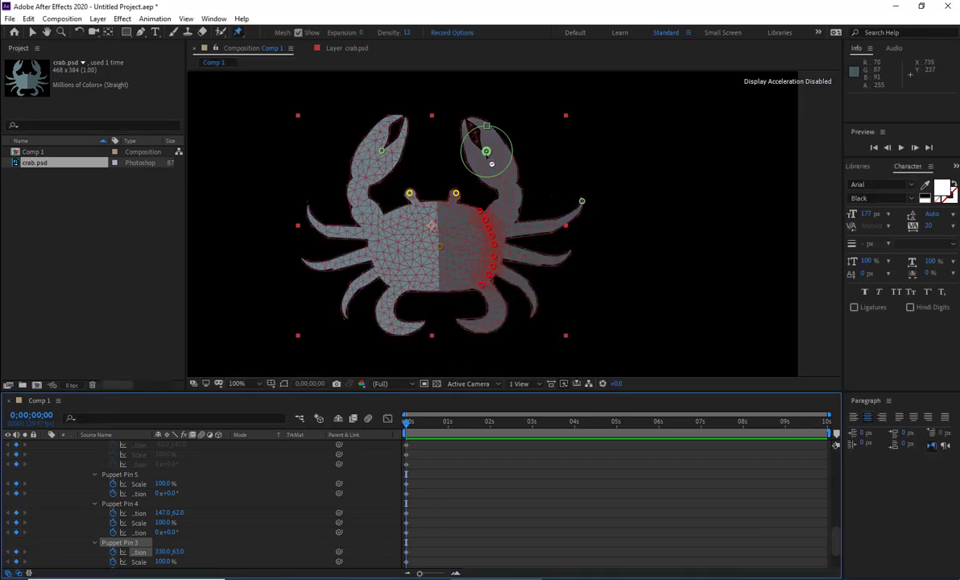
mouse_move(487, 150)
left_mouse_down()
mouse_move(490, 163)
mouse_move(578, 166)
mouse_move(471, 171)
mouse_move(542, 165)
left_mouse_up()
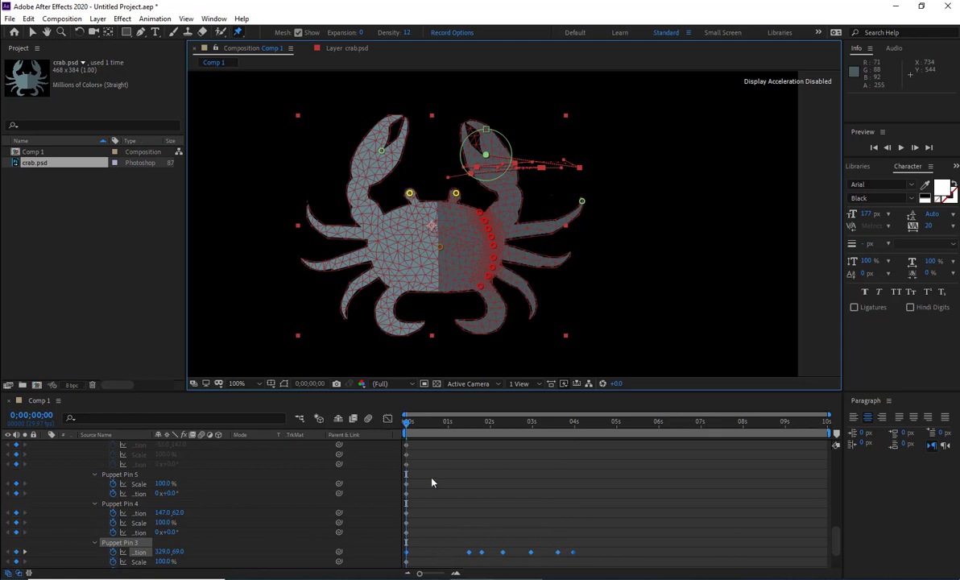
Step: Preview the recorded claw motion, review the Puppet Record Options without changes, and park the playhead at 0;00;02;27
key("space")
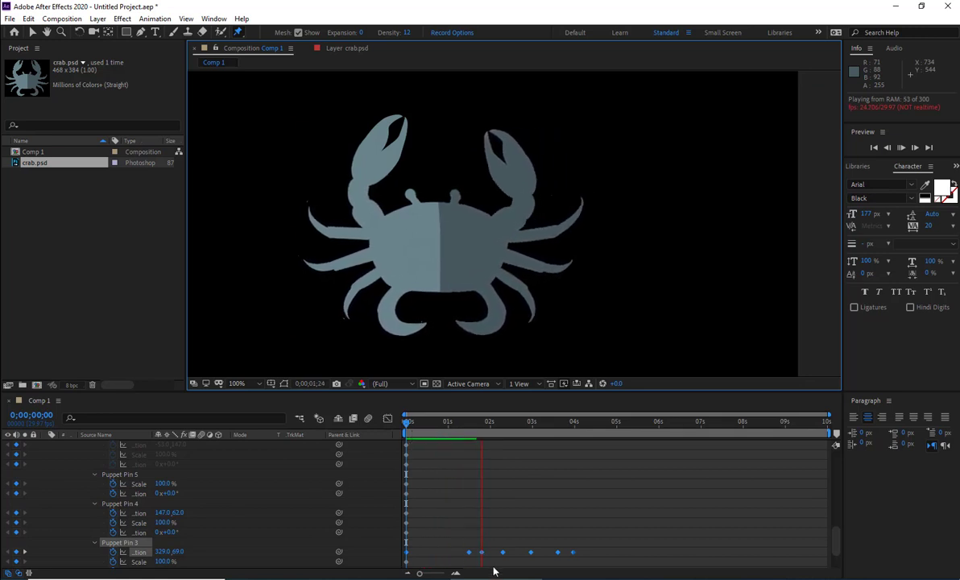
left_click(449, 32)
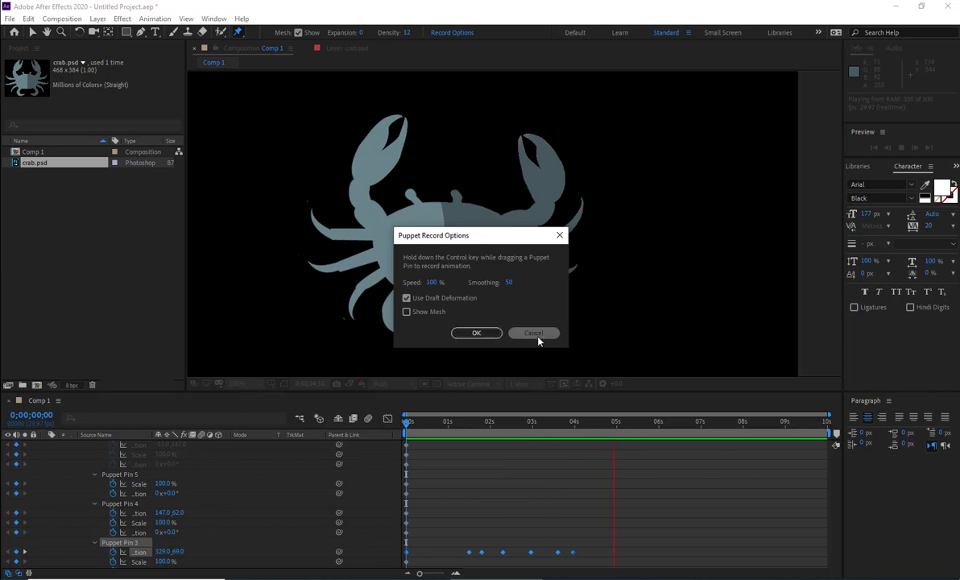
left_click(535, 332)
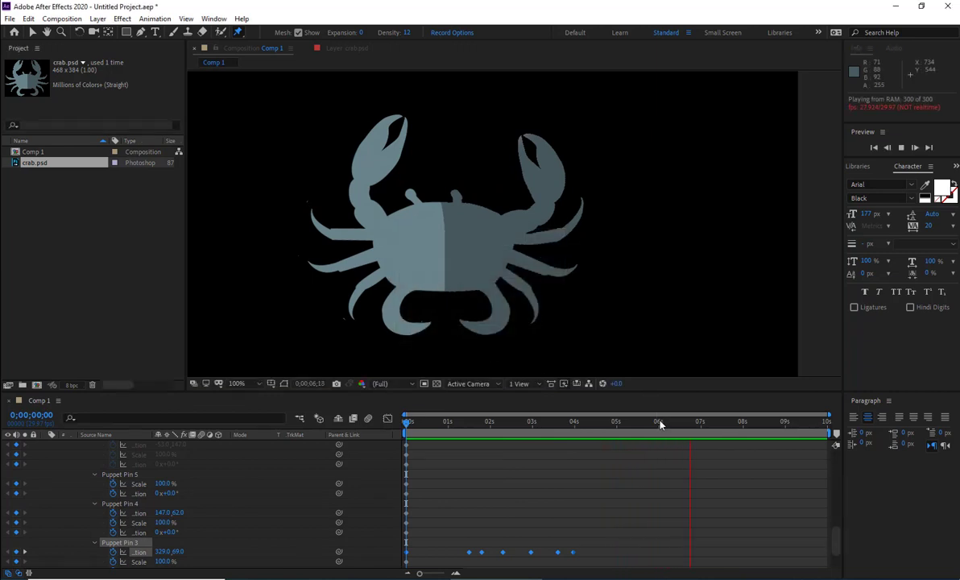
left_click(530, 422)
key("Page_Up")
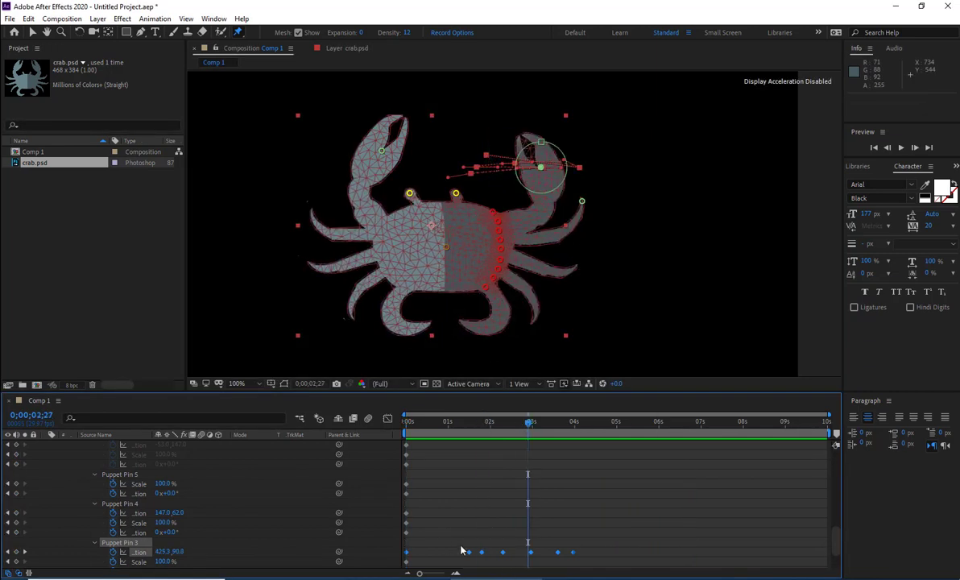